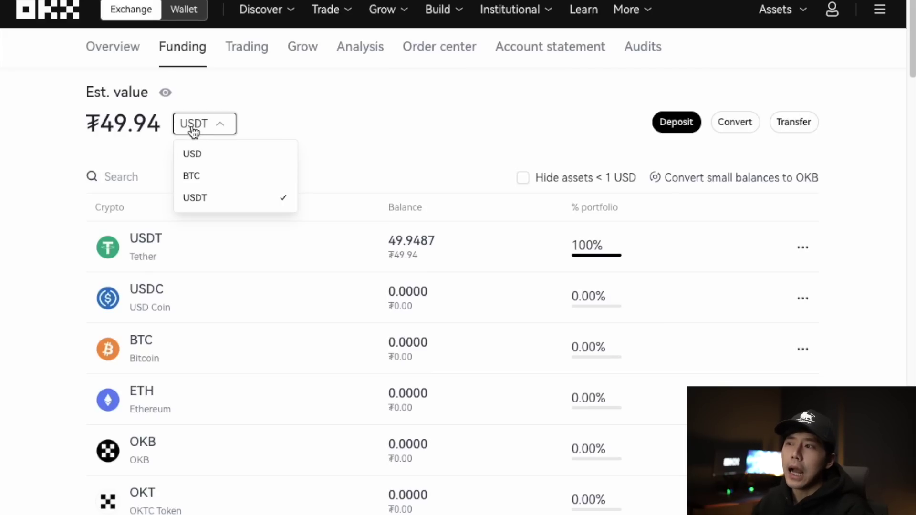
Withdraw the grid profits from the 1,700 USDT and 352 USDT spot grid bots to Trading
left_click(363, 125)
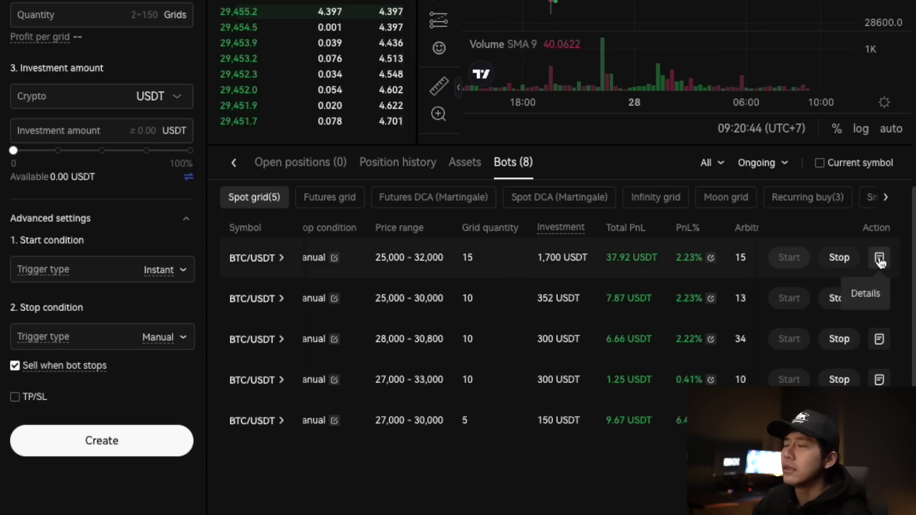
left_click(879, 257)
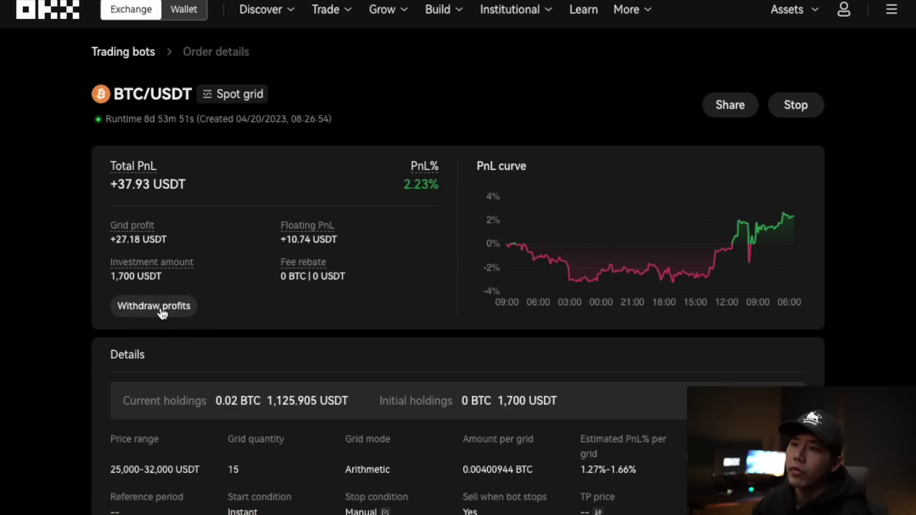
left_click(156, 306)
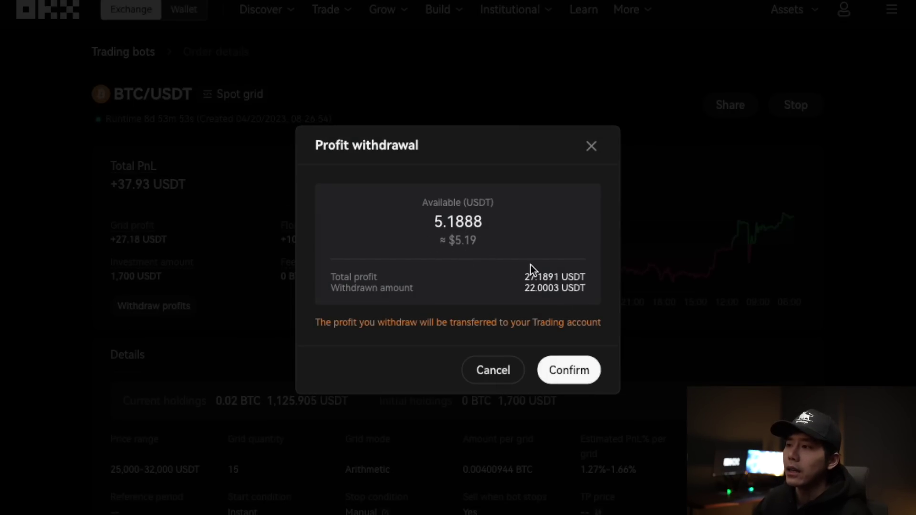
left_click(575, 384)
left_click(549, 396)
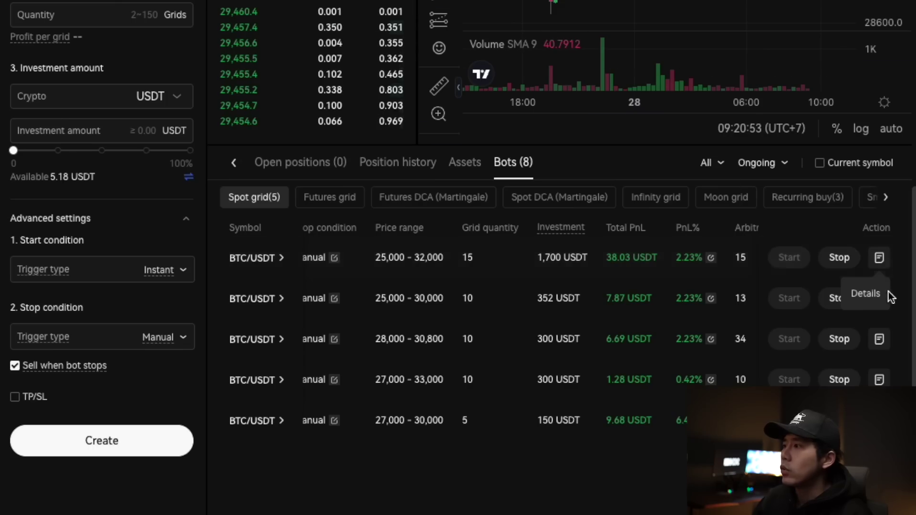
left_click(879, 305)
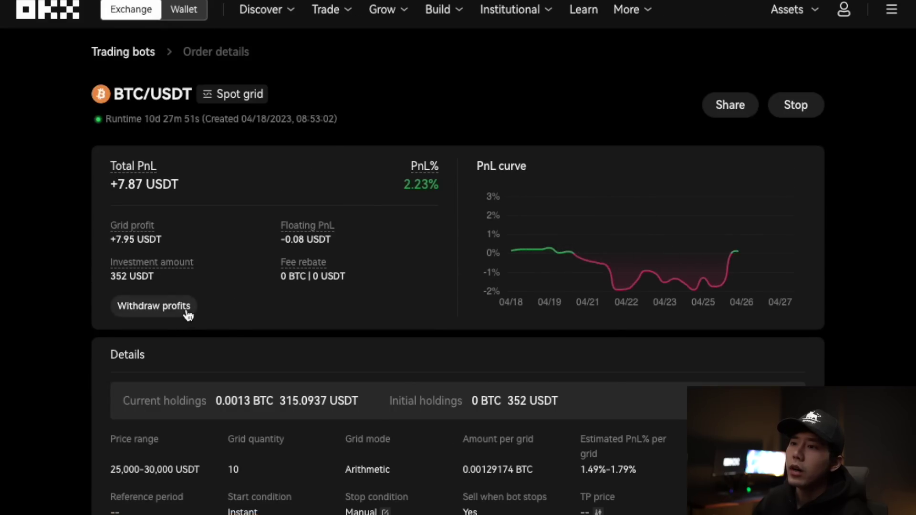
left_click(185, 308)
left_click(585, 376)
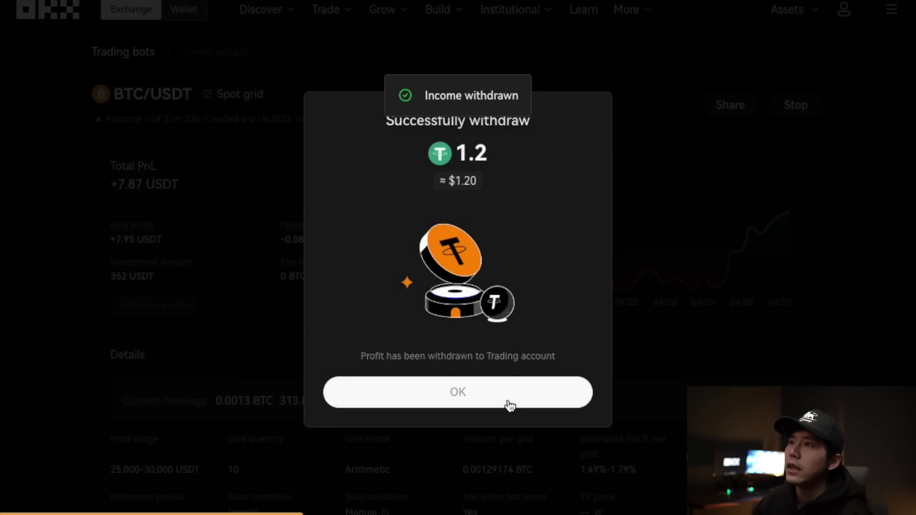
left_click(509, 405)
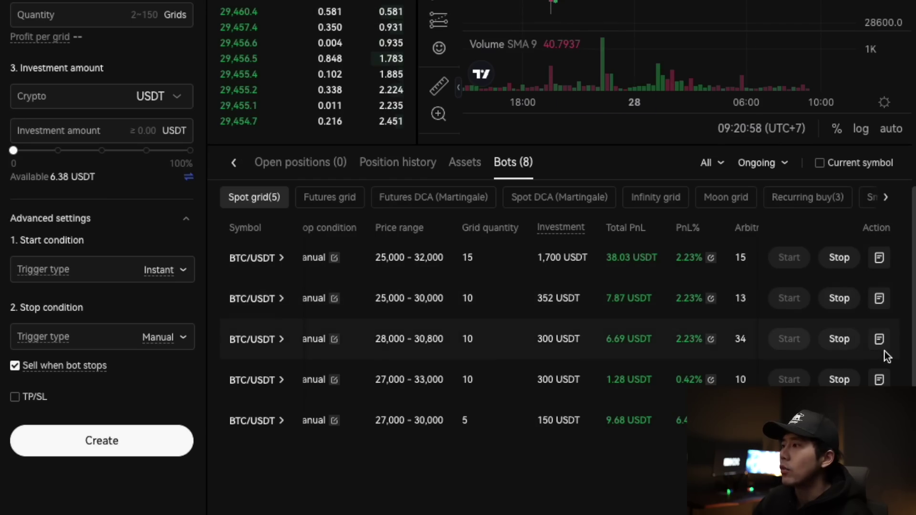
Withdraw the grid profits from the 300 USDT, 27,000–33,000 and 150 USDT bots
left_click(882, 340)
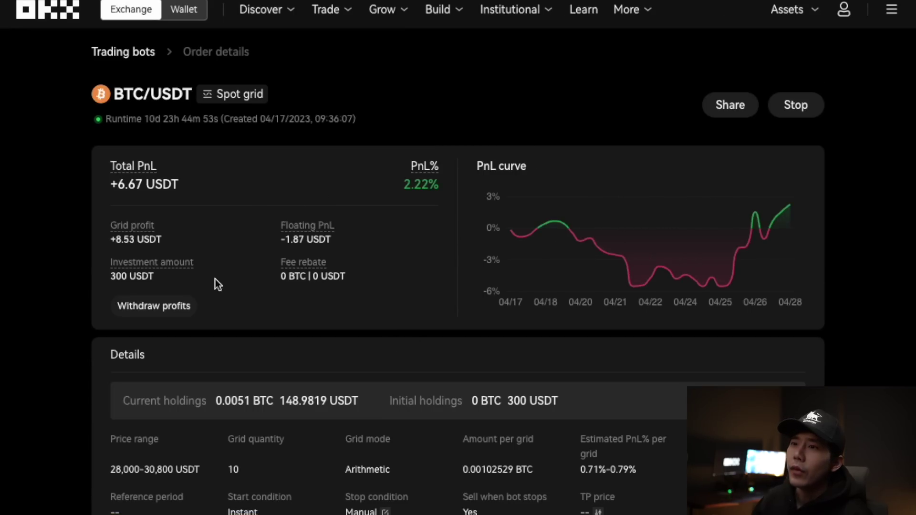
left_click(184, 306)
left_click(591, 376)
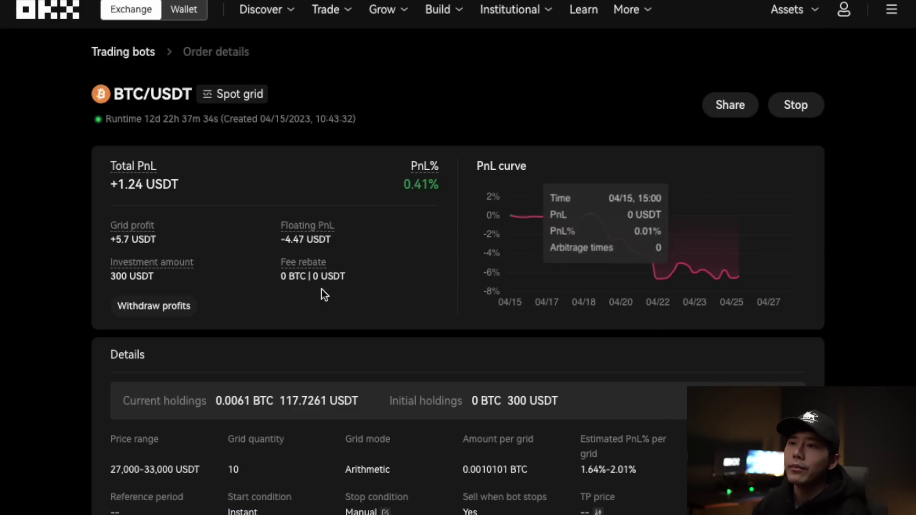
left_click(188, 307)
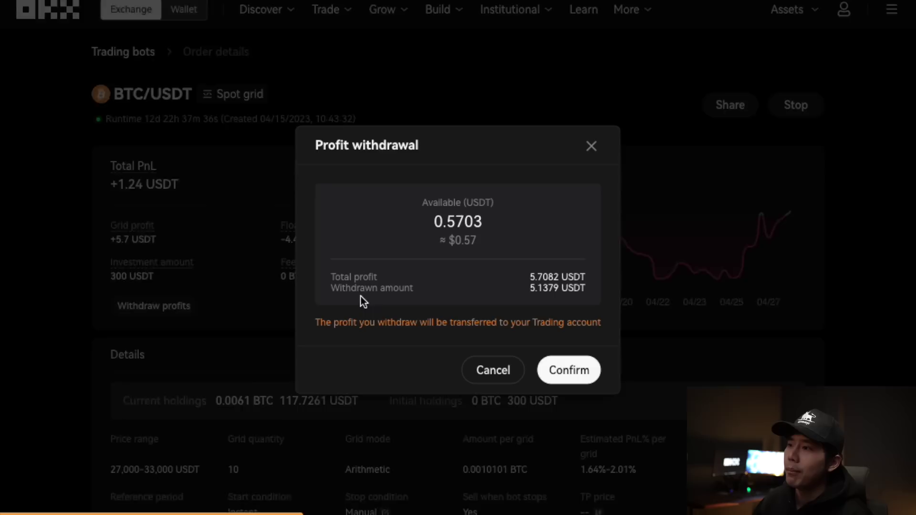
left_click(568, 371)
left_click(491, 392)
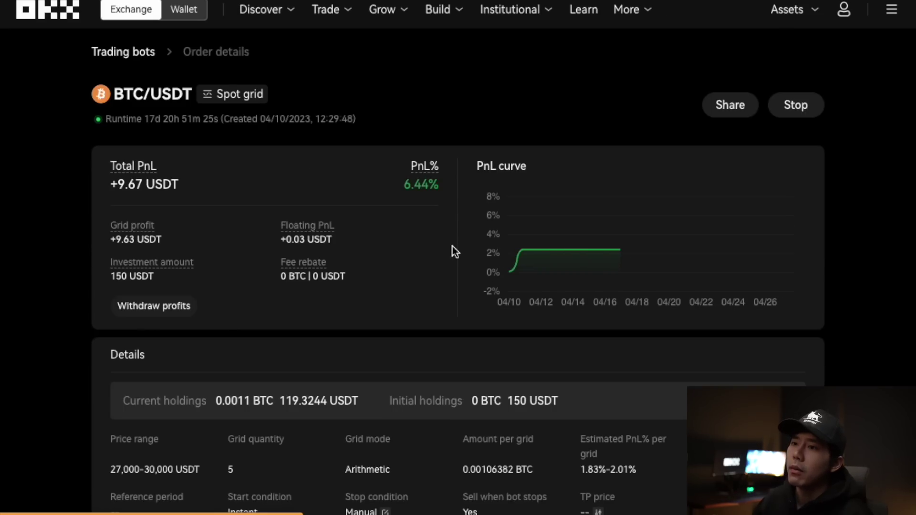
left_click(175, 311)
left_click(588, 375)
left_click(558, 391)
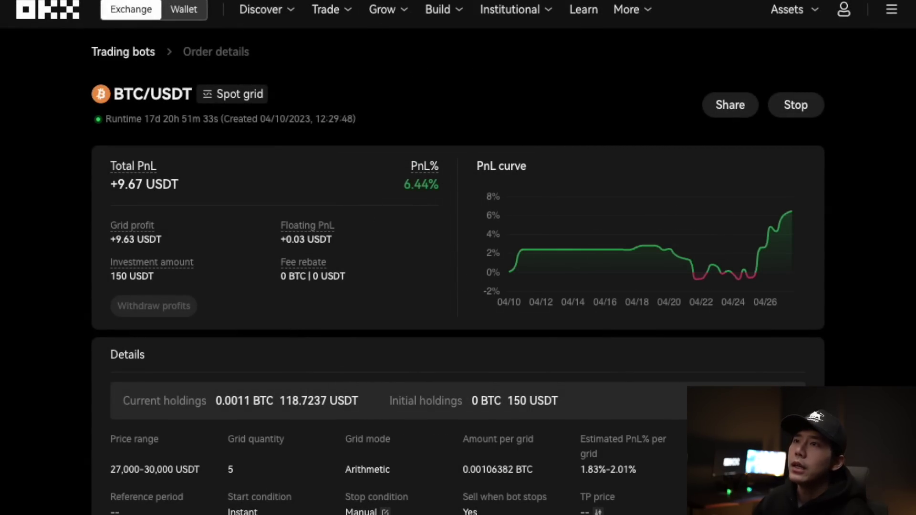
key("alt+Left")
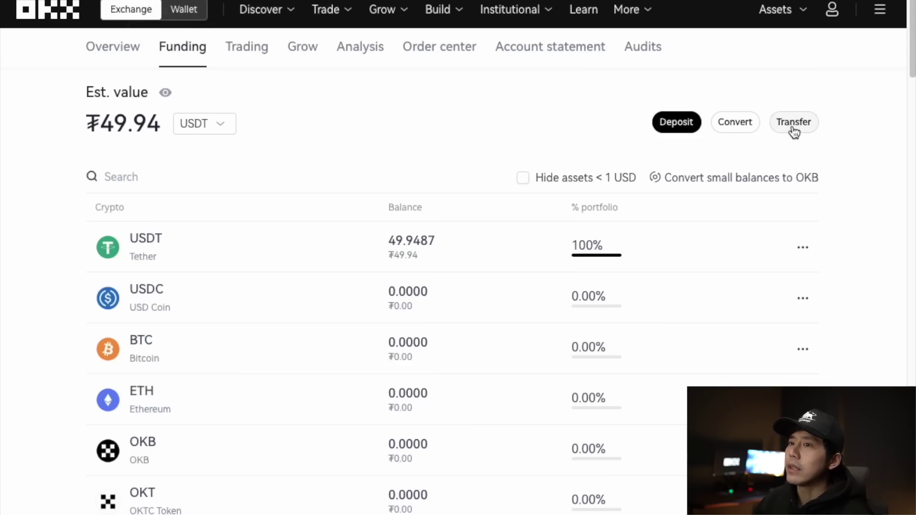
Transfer the full 9.31638766 USDT from Trading to Funding and view the Funding balance
left_click(793, 123)
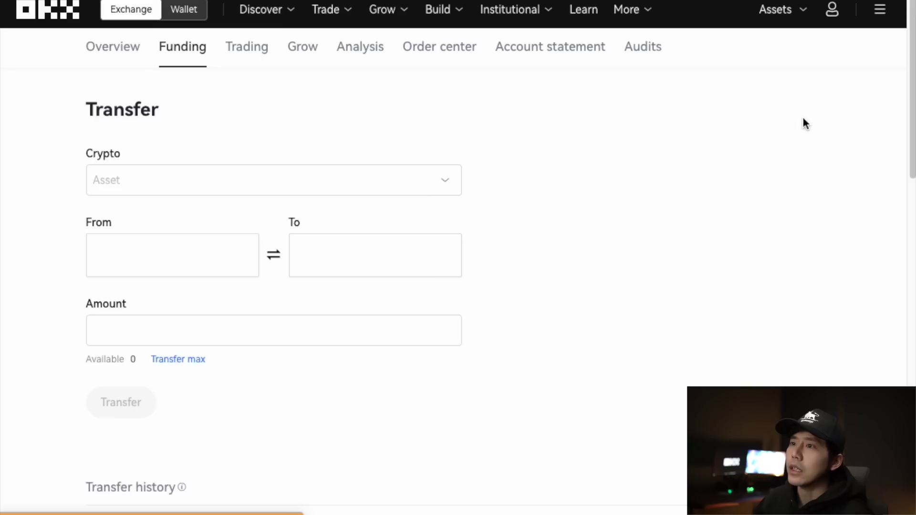
left_click(273, 255)
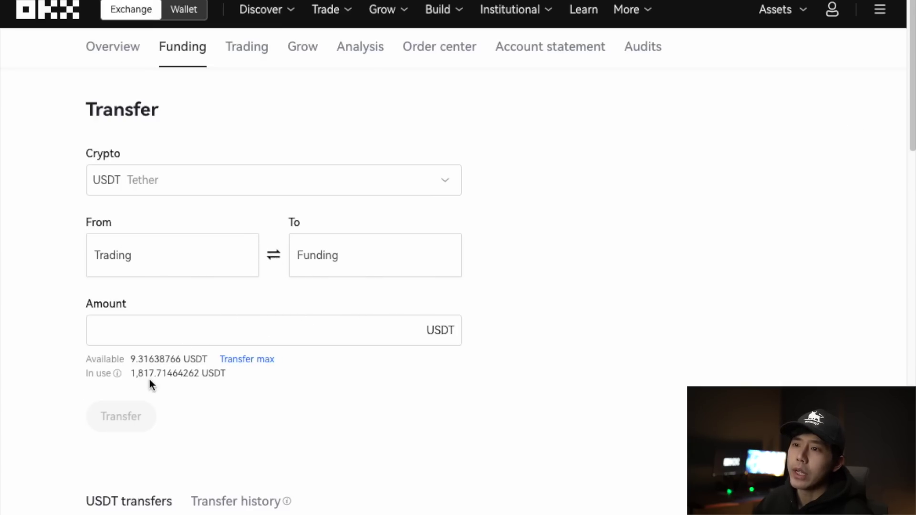
left_click(261, 365)
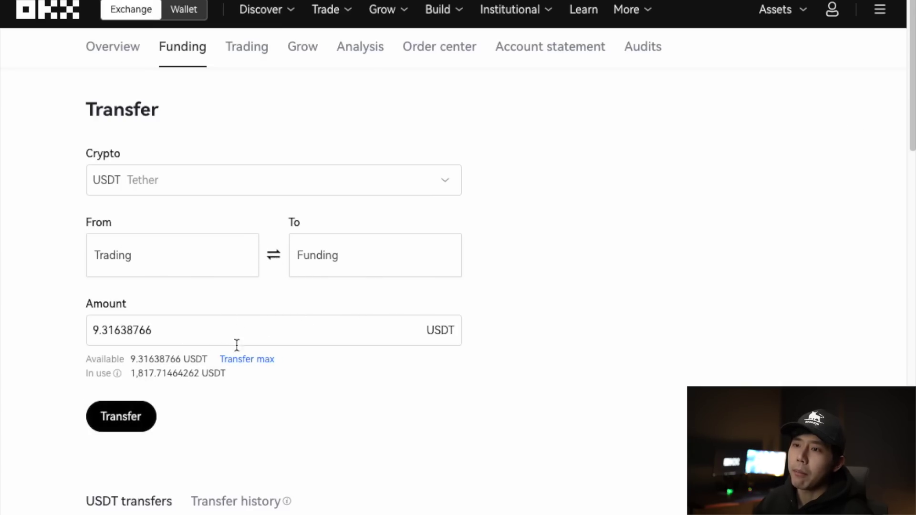
left_click(140, 424)
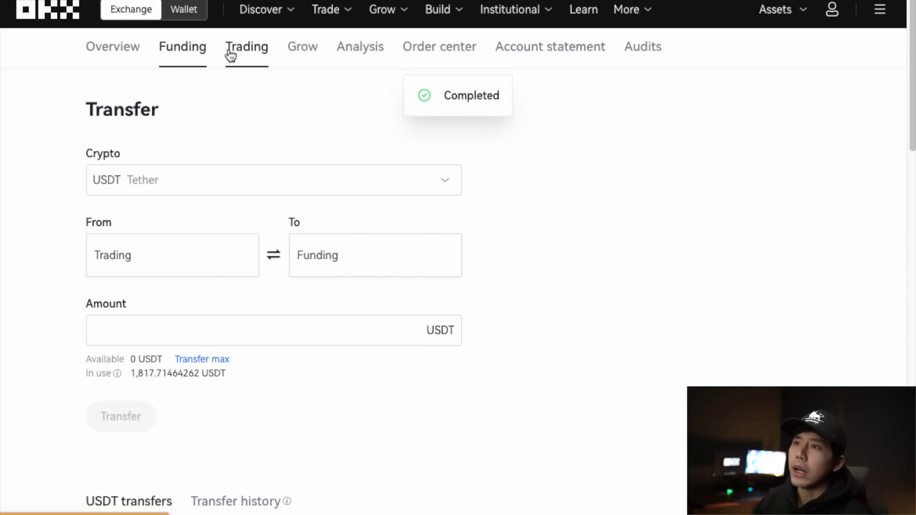
left_click(196, 53)
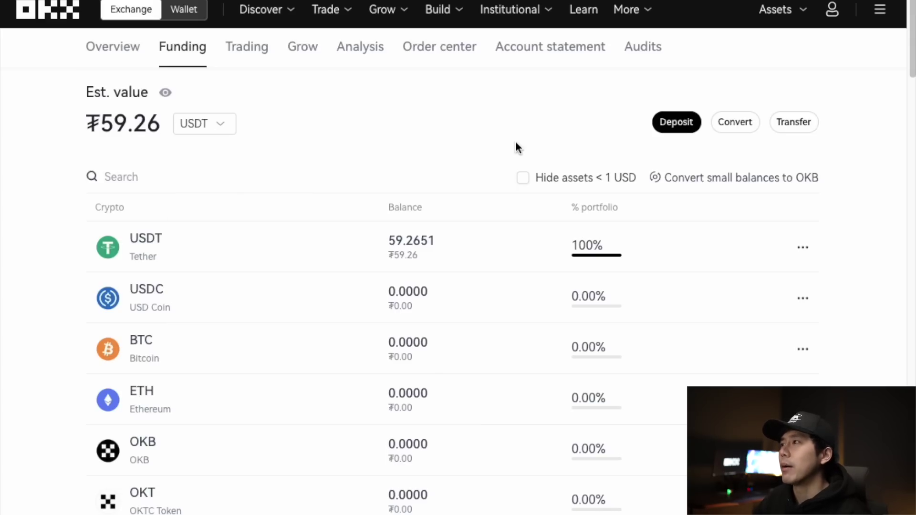
Switch to the main account and start a new sub-account from the Sub-accounts page
mouse_move(837, 10)
left_click(801, 115)
mouse_move(575, 150)
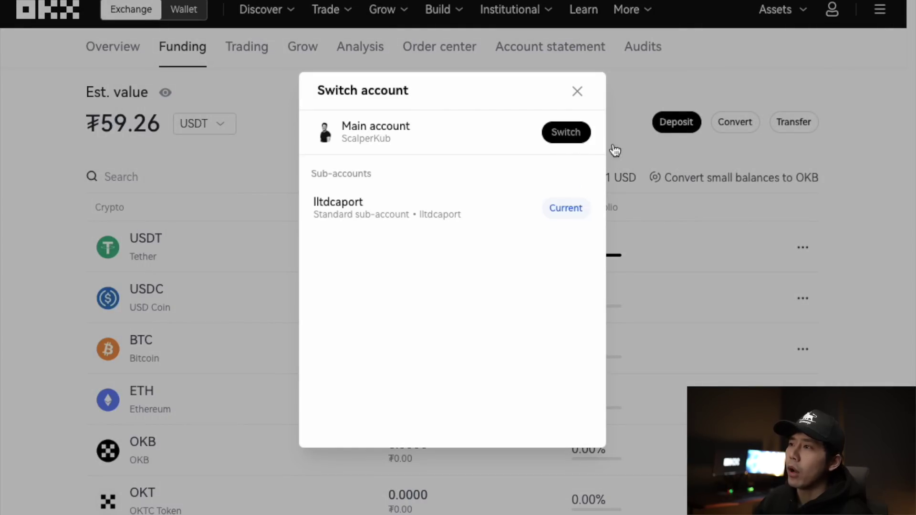
left_click(566, 132)
mouse_move(787, 14)
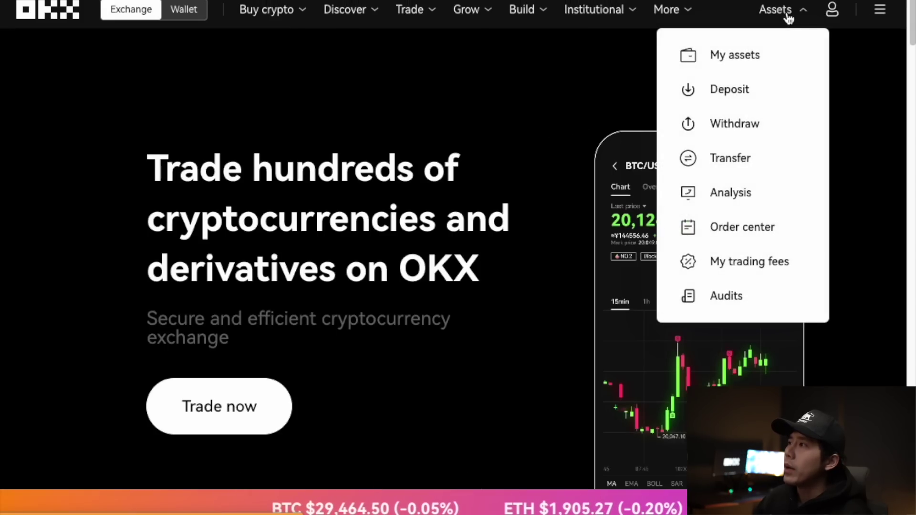
mouse_move(841, 12)
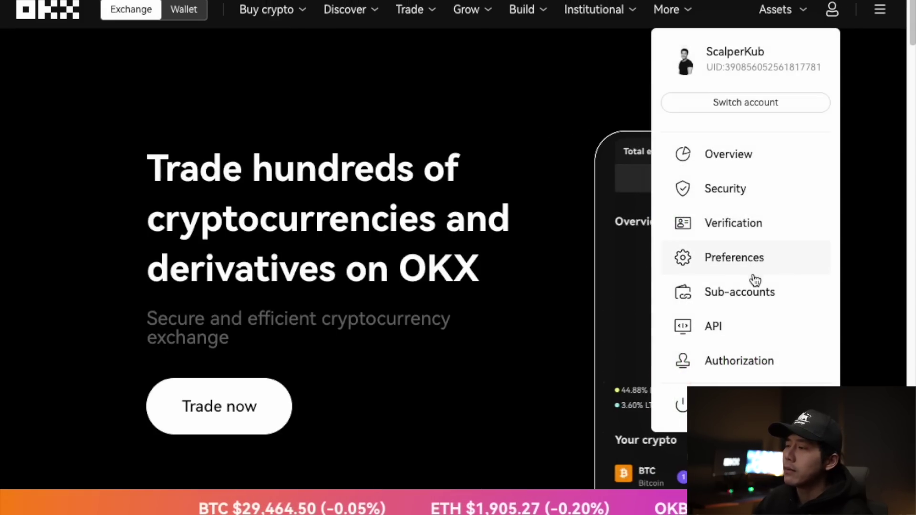
left_click(754, 292)
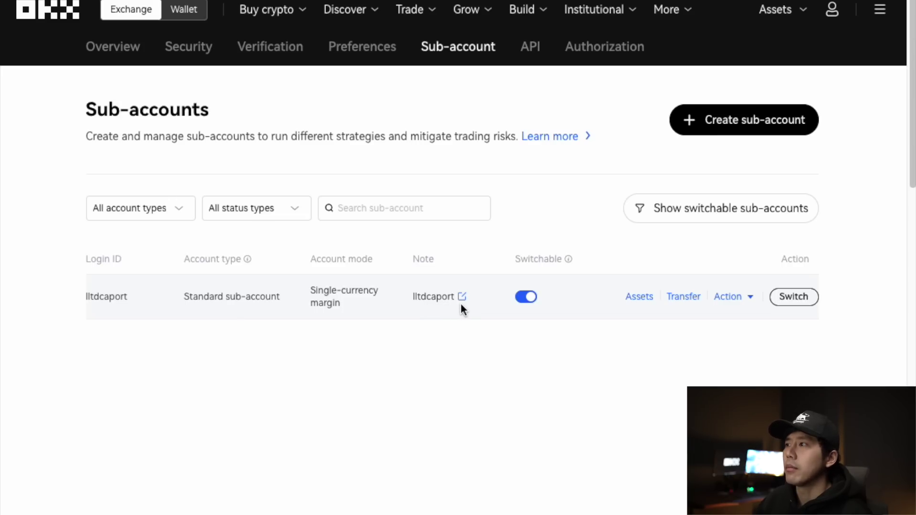
left_click(703, 120)
Enter the new sub-account's login ID and password
left_click(476, 265)
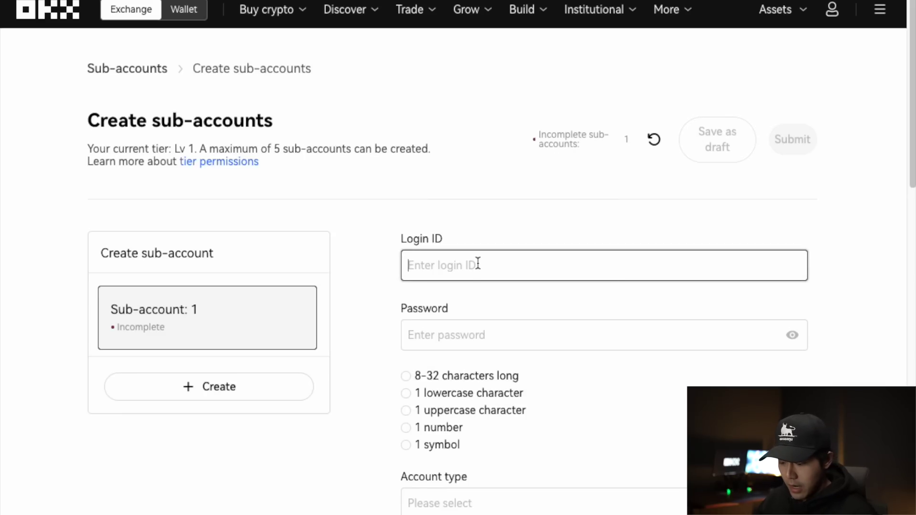
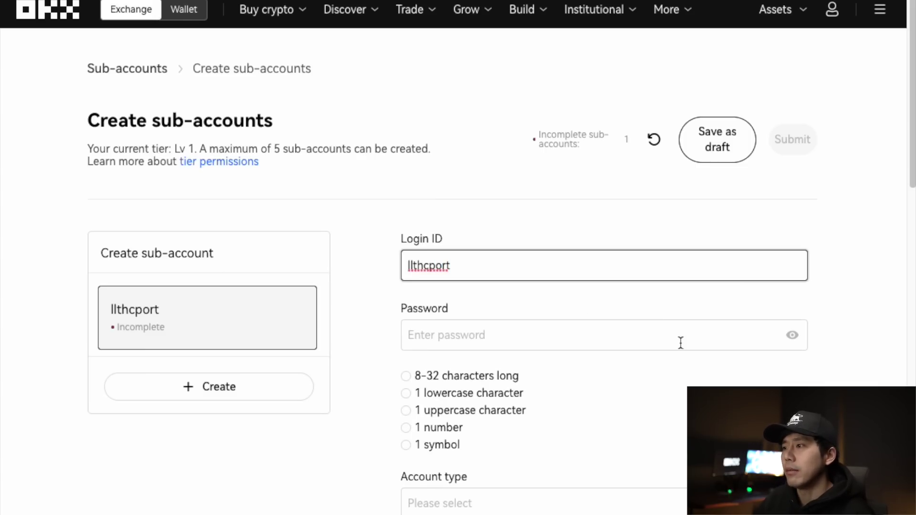
left_click(624, 334)
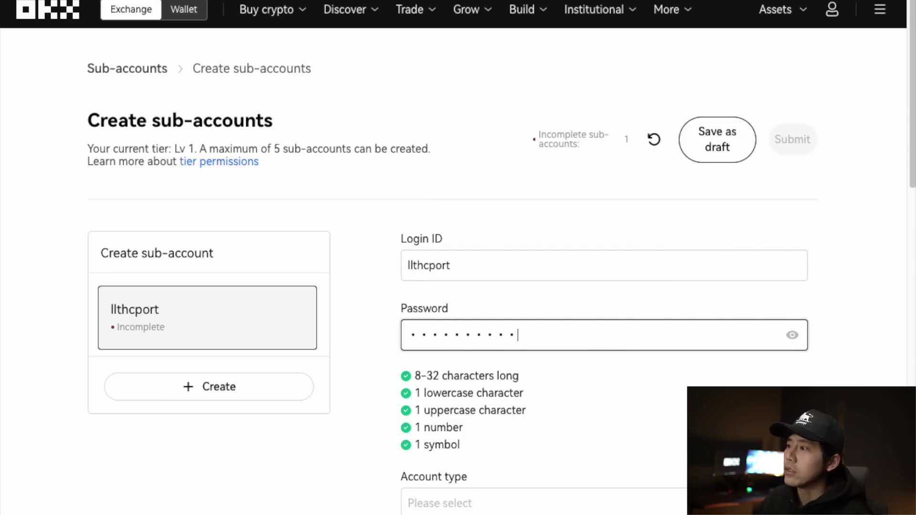
Set the account type to Standard and submit the sub-account form
scroll(458, 258, "down", 5)
left_click(492, 222)
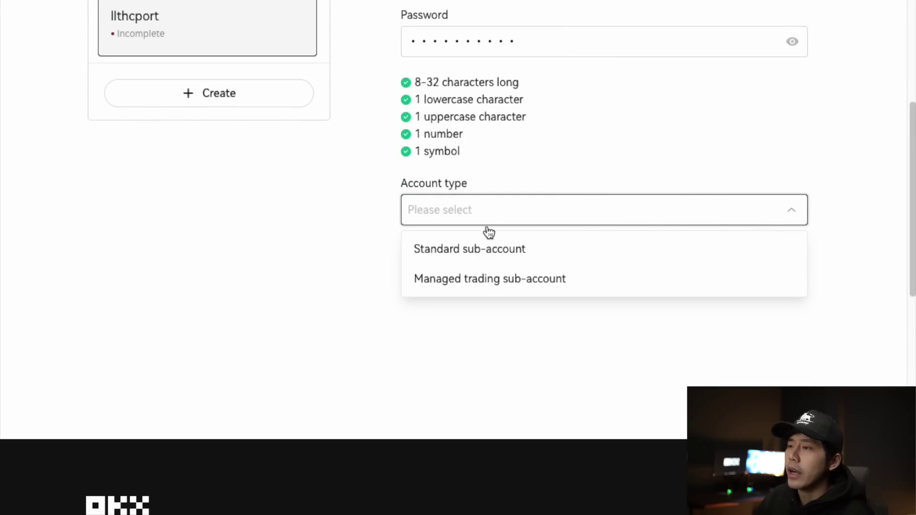
left_click(455, 258)
scroll(803, 325, "down", 5)
scroll(629, 238, "up", 5)
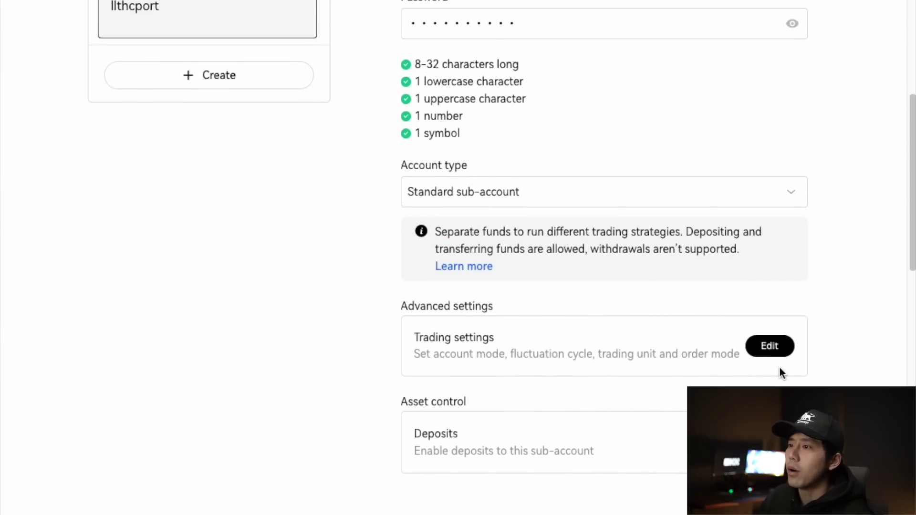
scroll(788, 377, "up", 5)
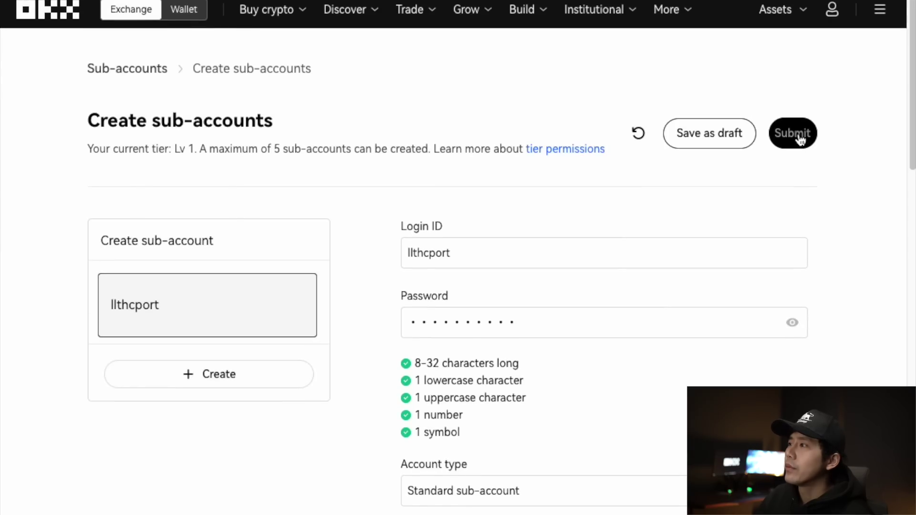
left_click(799, 136)
Enter the authenticator verification code and confirm the sub-account creation
left_click(461, 267)
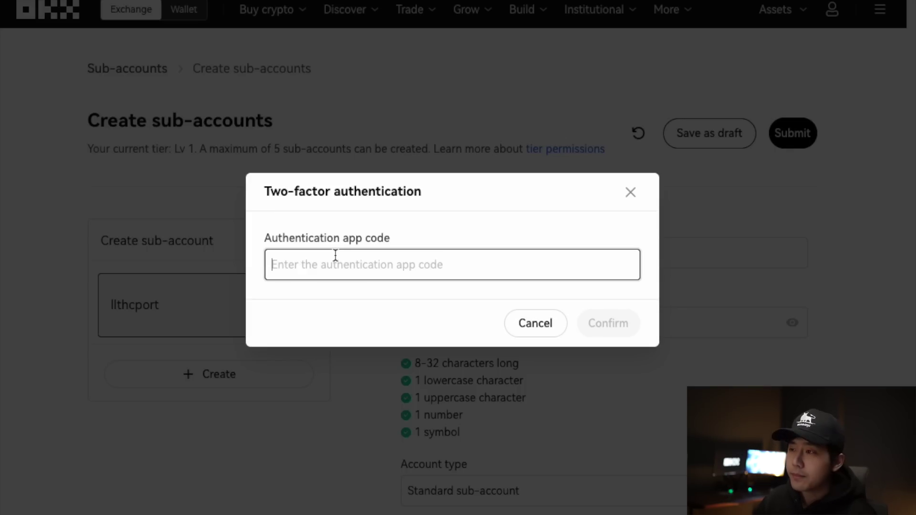
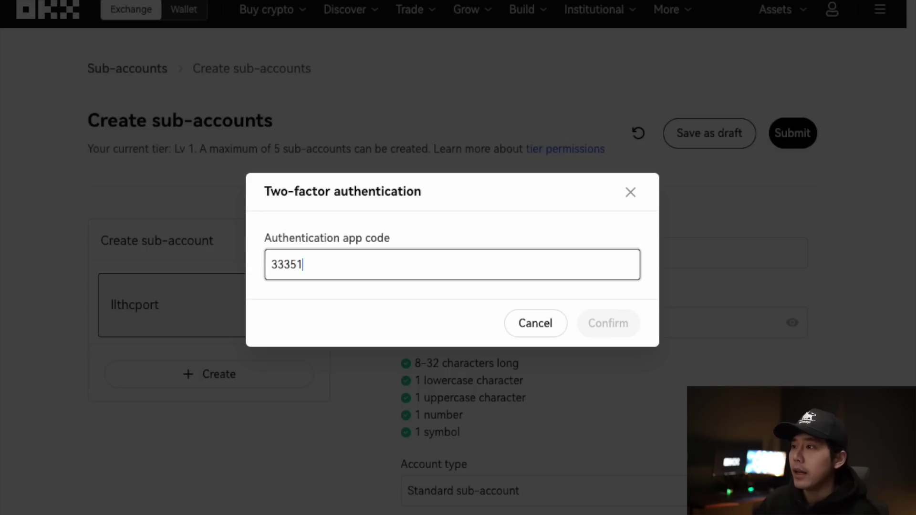
left_click(629, 326)
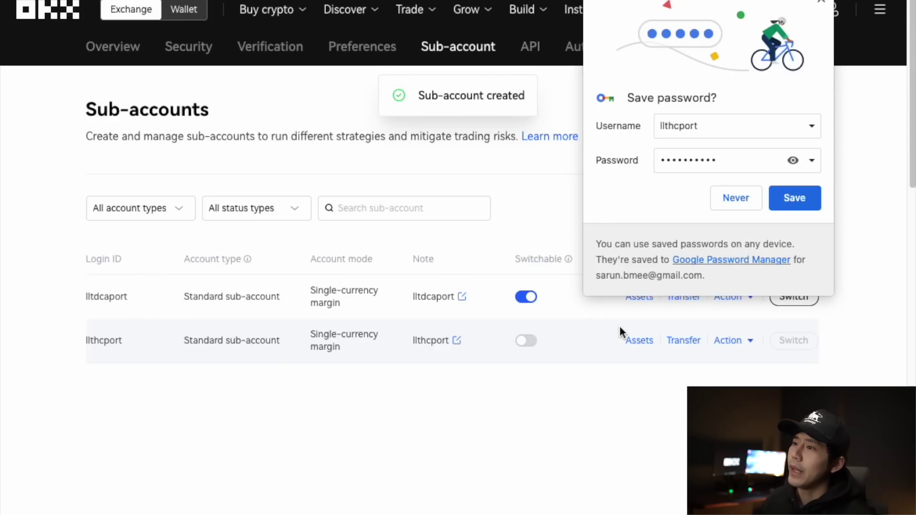
Dismiss Chrome's save-password popup and start a transfer for the first sub-account
left_click(822, 2)
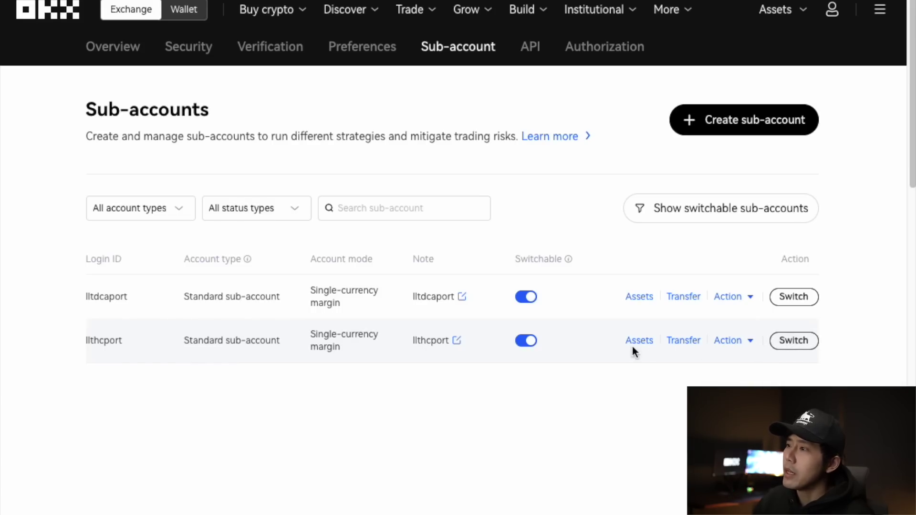
left_click(680, 298)
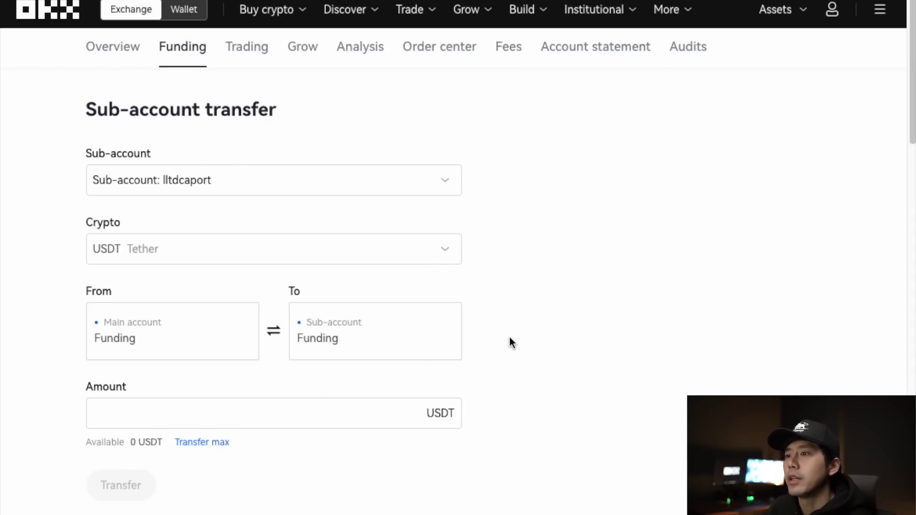
Send the first sub-account's entire USDT balance back to the main account
left_click(273, 332)
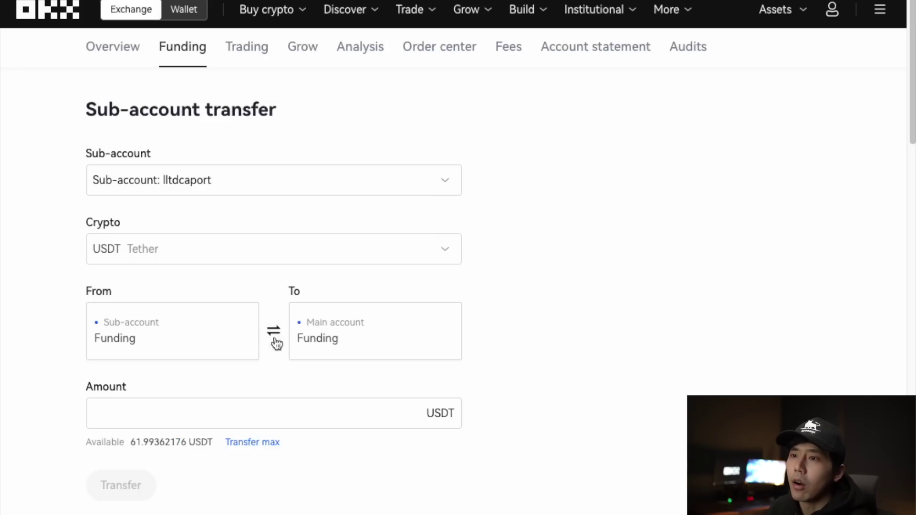
left_click(254, 443)
left_click(145, 484)
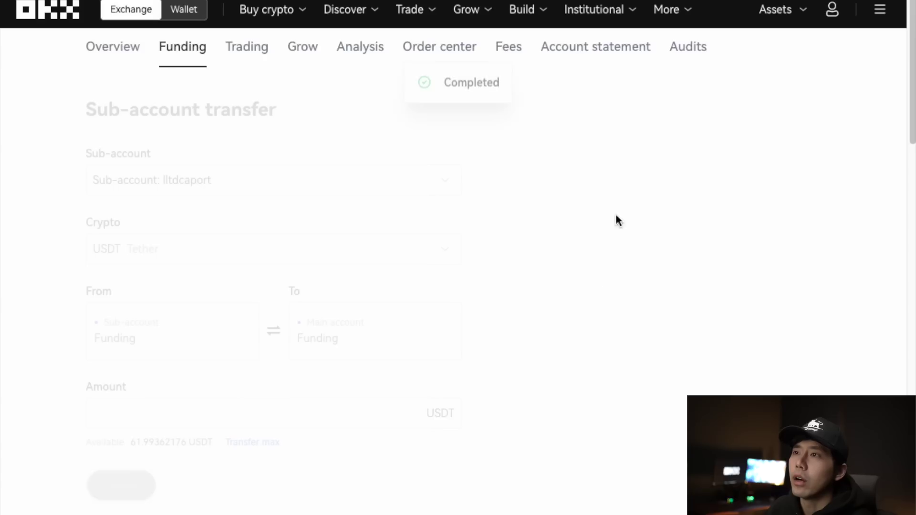
key("alt+Left")
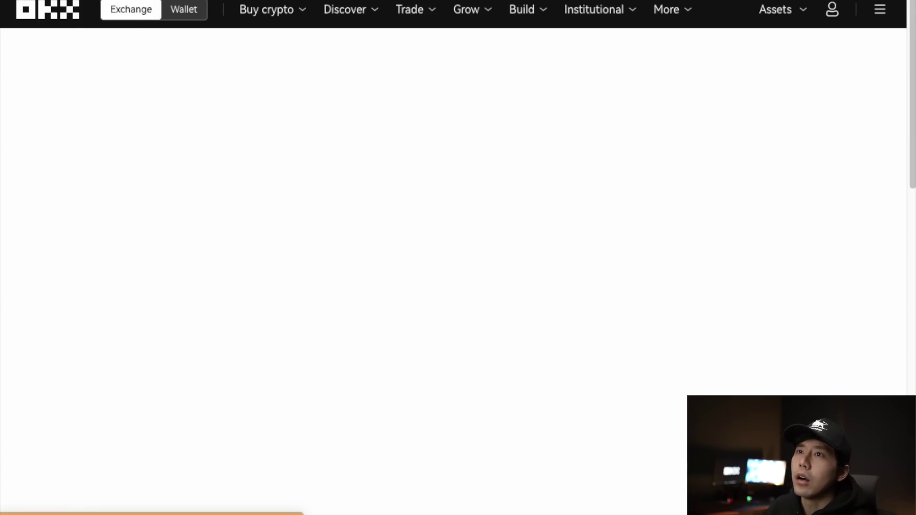
Transfer the full 61.99362176 USDT into the new sub-account's Funding
left_click(691, 342)
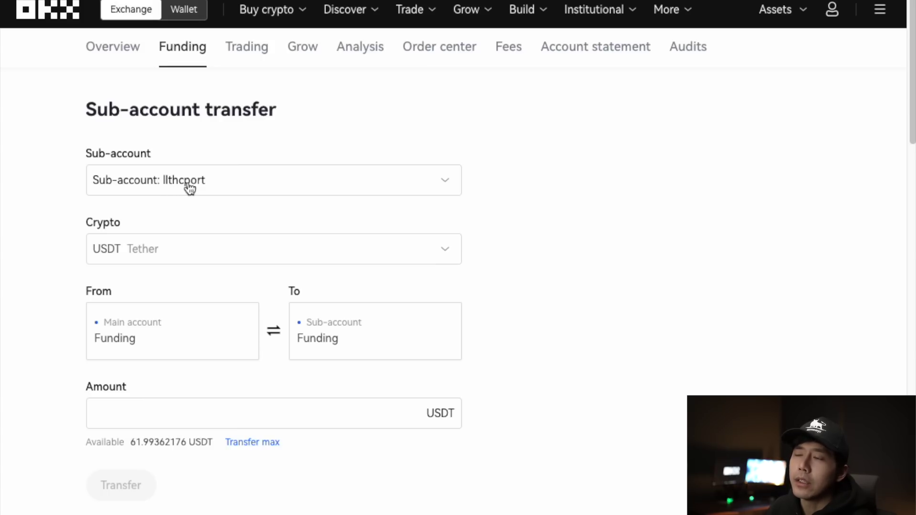
left_click(264, 443)
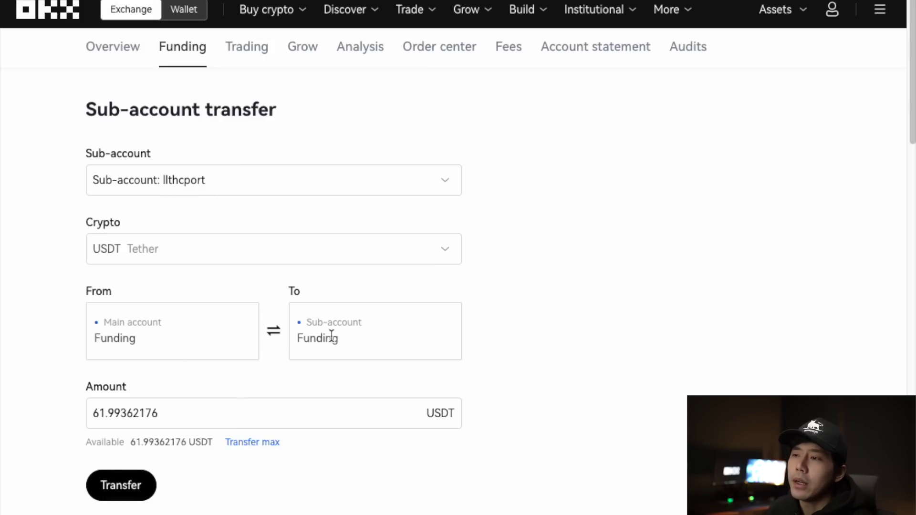
left_click(148, 486)
Bring up the account-switching dialog from the profile menu
mouse_move(793, 10)
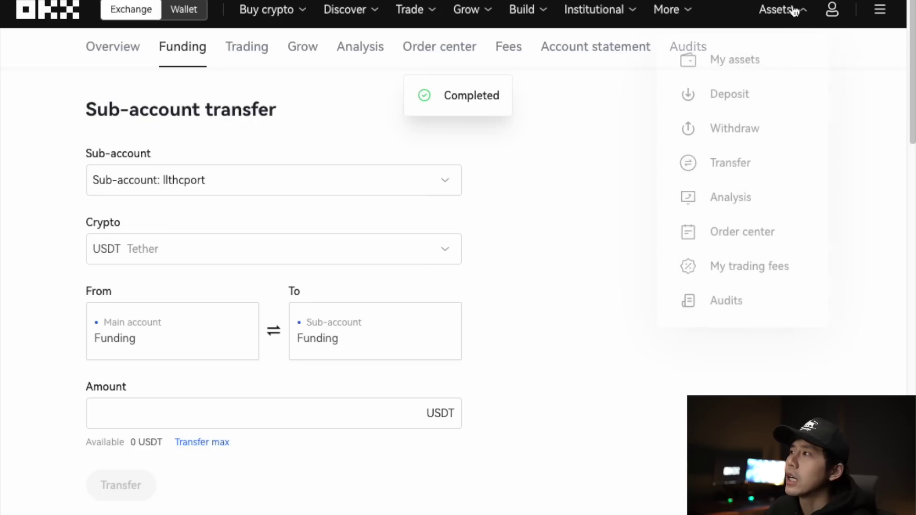
mouse_move(832, 23)
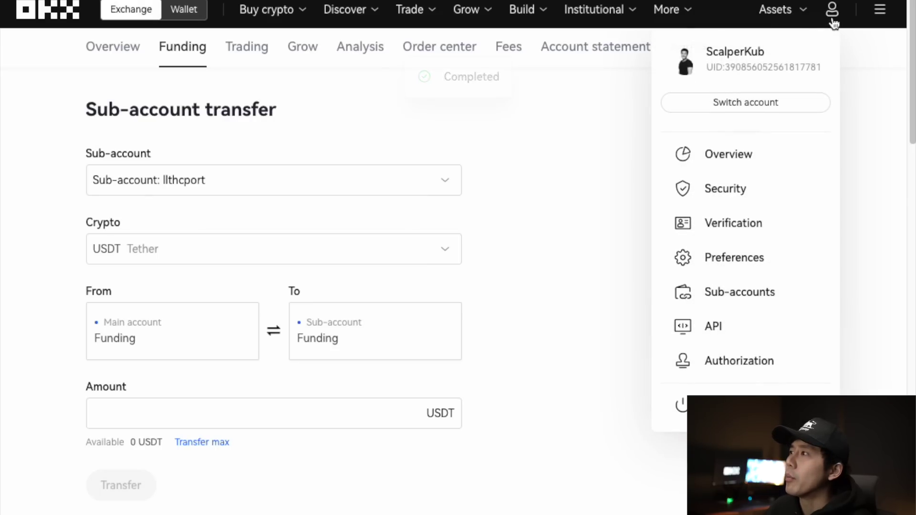
left_click(720, 101)
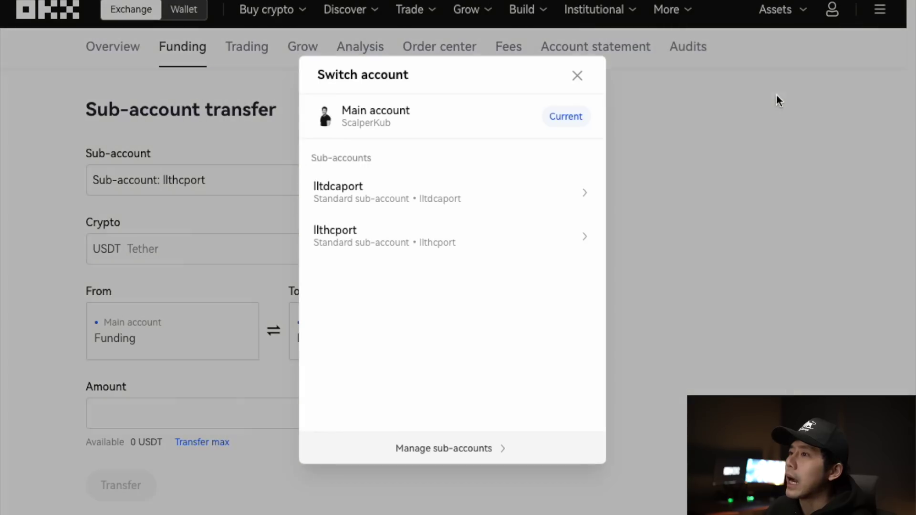
mouse_move(467, 244)
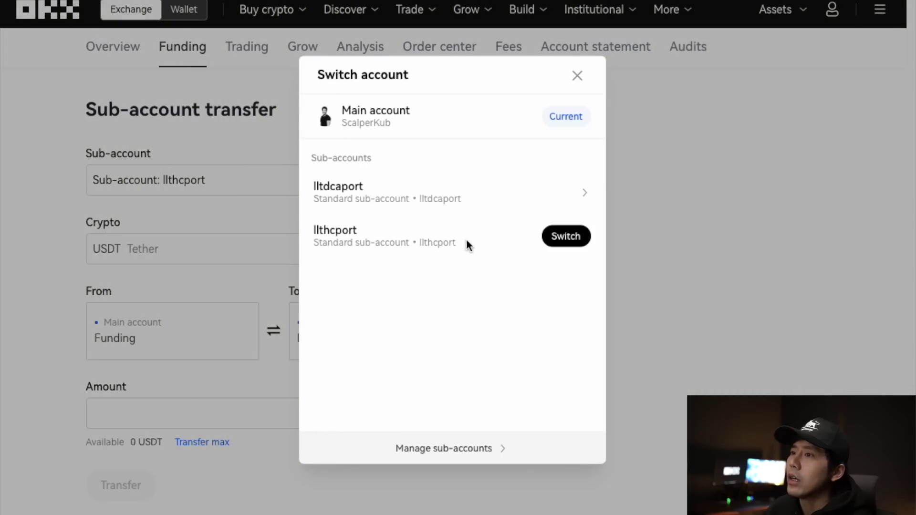
Switch into the new sub-account, confirm 61.99 USDT in Funding, then go to Google Sheets
left_click(559, 237)
mouse_move(786, 26)
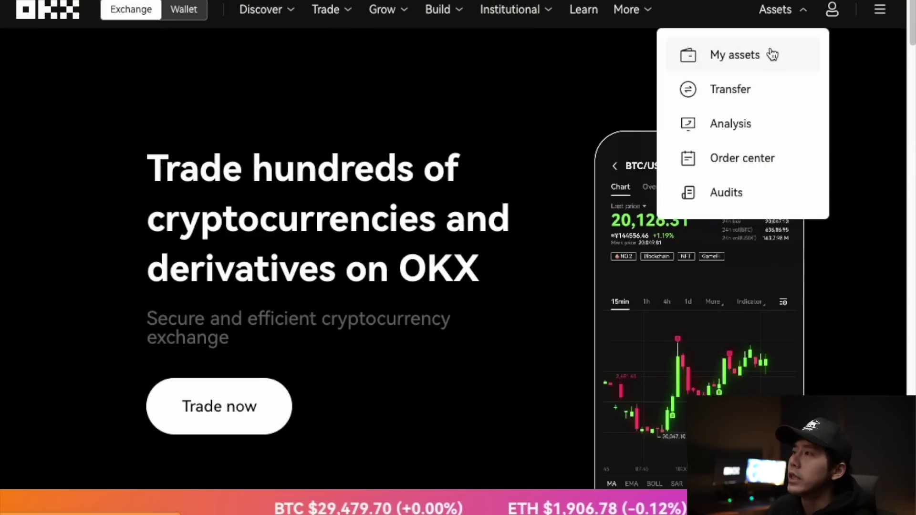
left_click(771, 53)
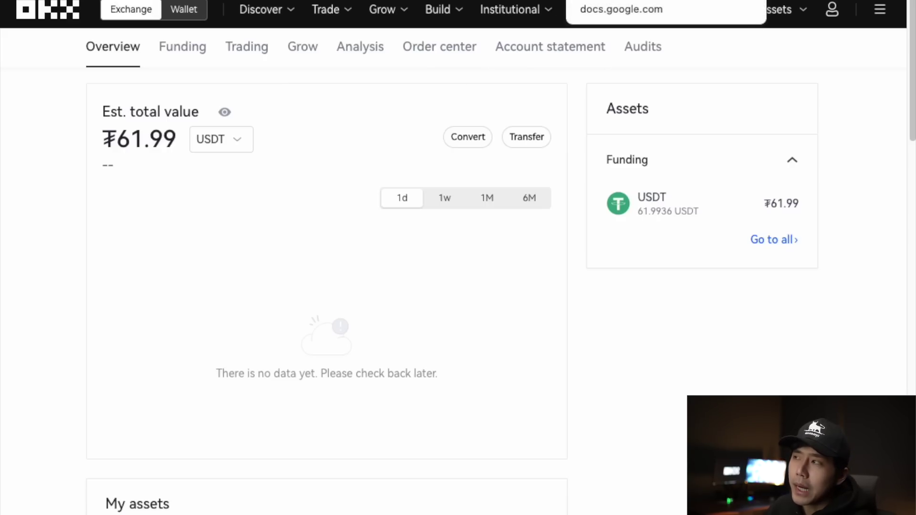
key("ctrl+Tab")
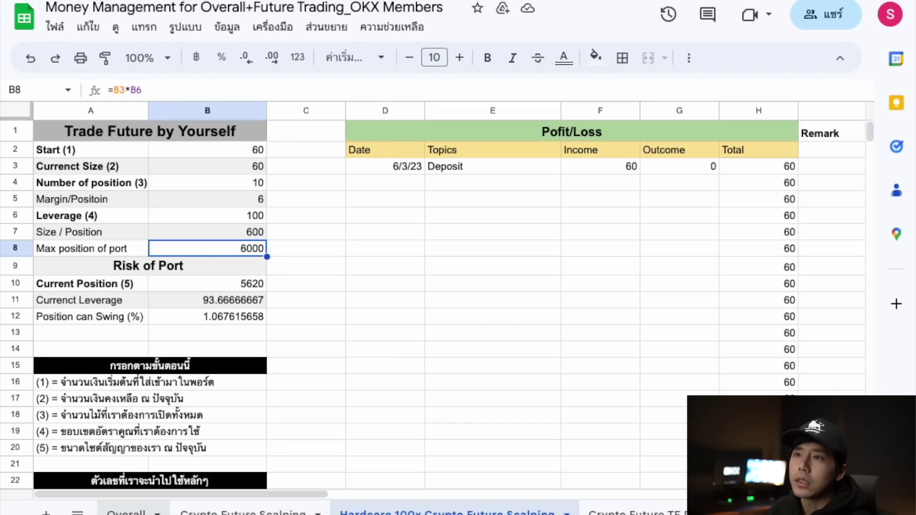
Review the plan sheets and set Number of position in B4 to 1
left_click(126, 512)
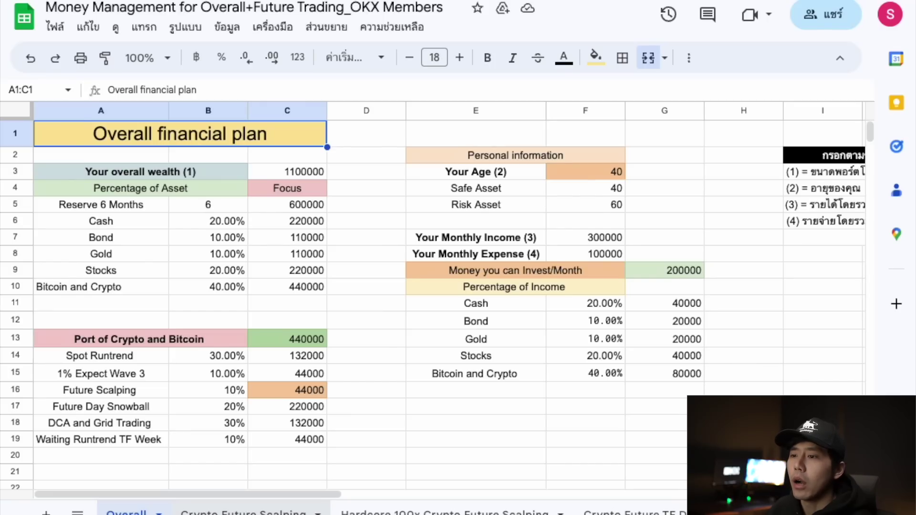
left_click(243, 511)
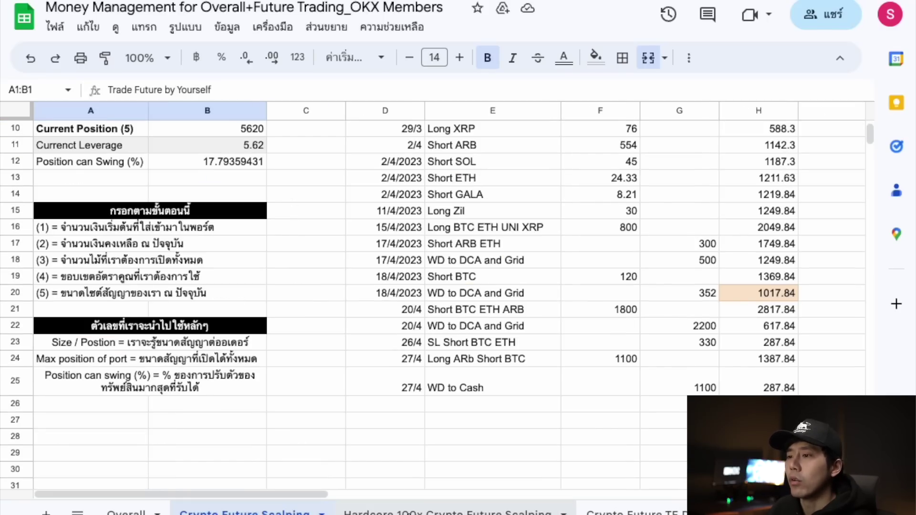
left_click(446, 511)
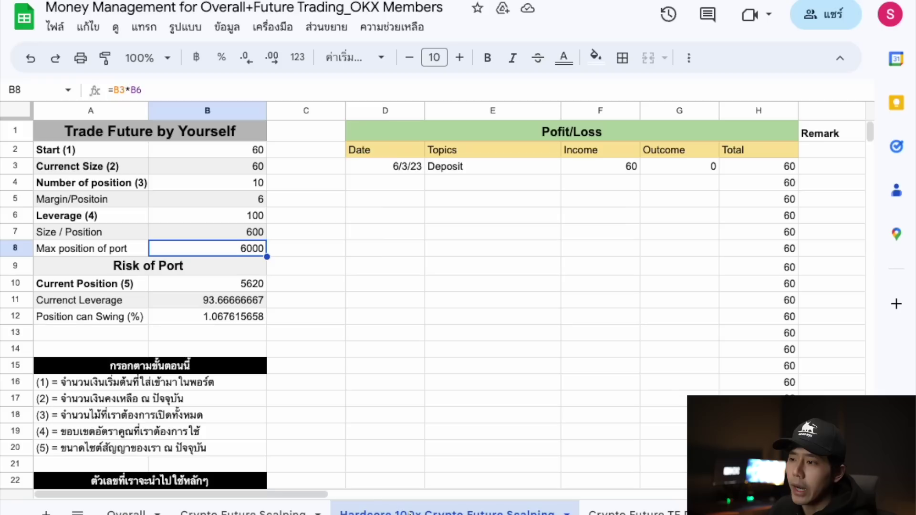
left_click(248, 151)
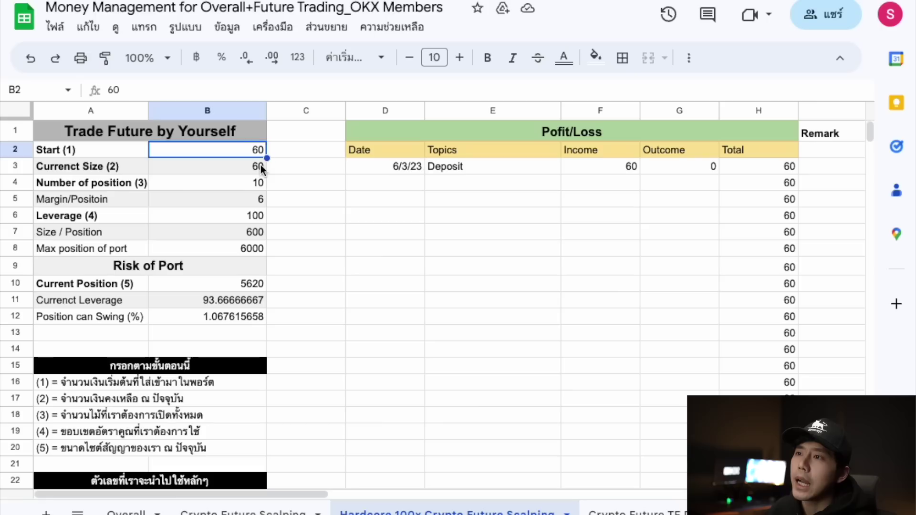
left_click(262, 170)
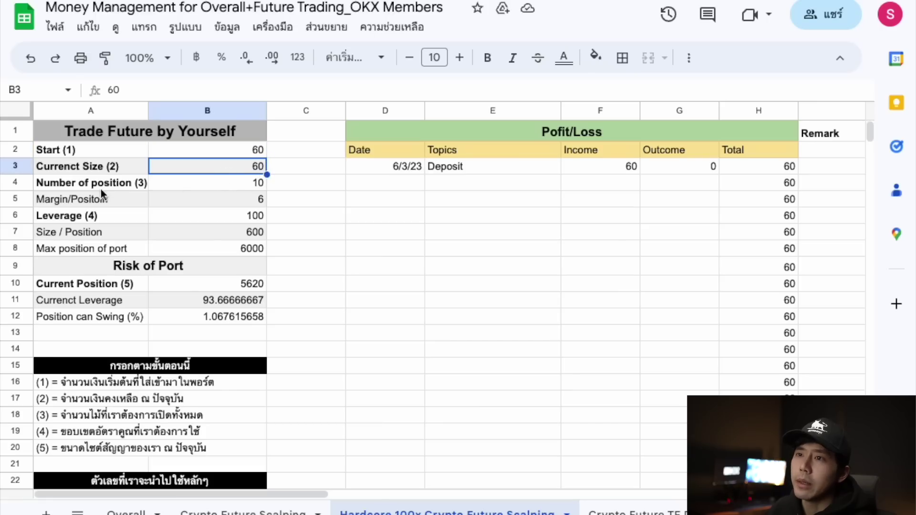
left_click(234, 186)
type("1")
key("Return")
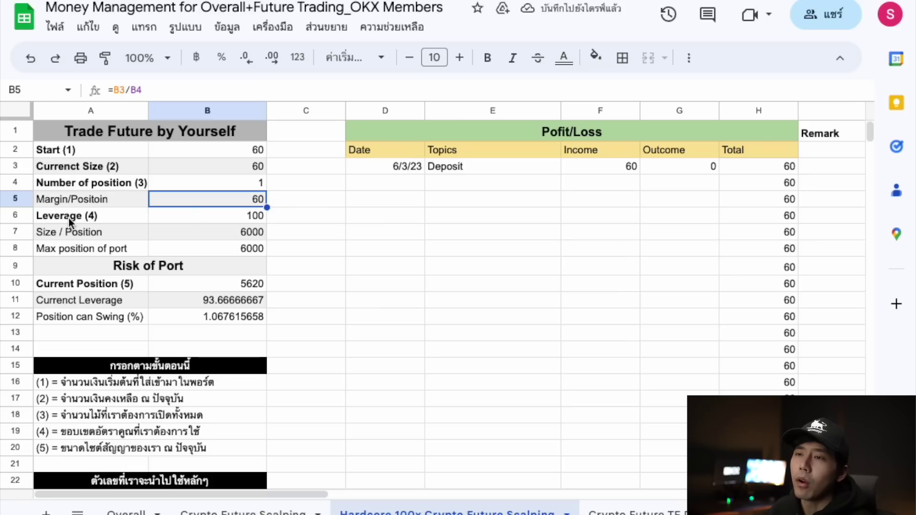
Try 50 leverage in B6, restore it to 100, and check the max position of port
left_click(258, 219)
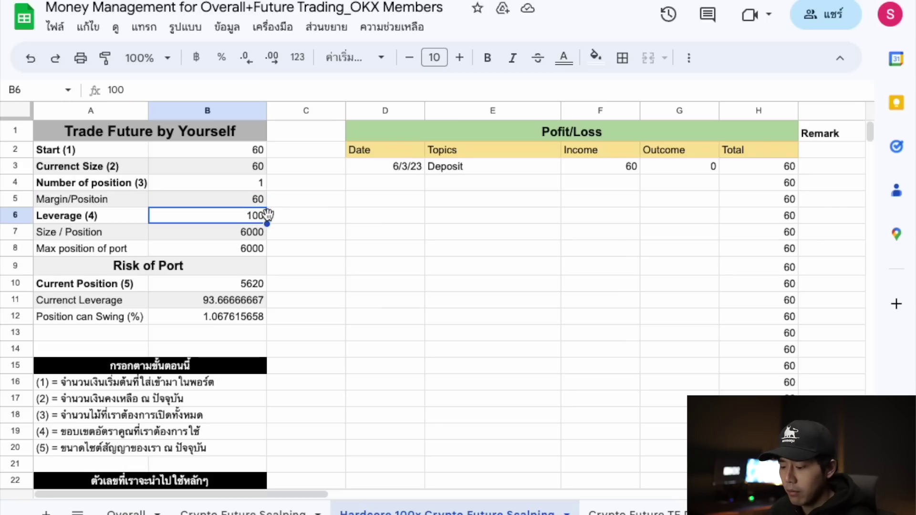
type("50")
key("Return")
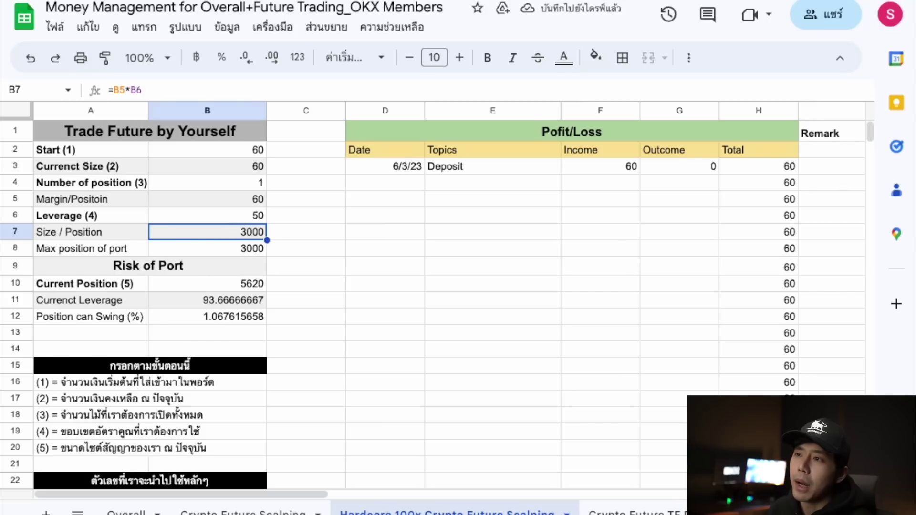
left_click(242, 220)
type("100")
key("Return")
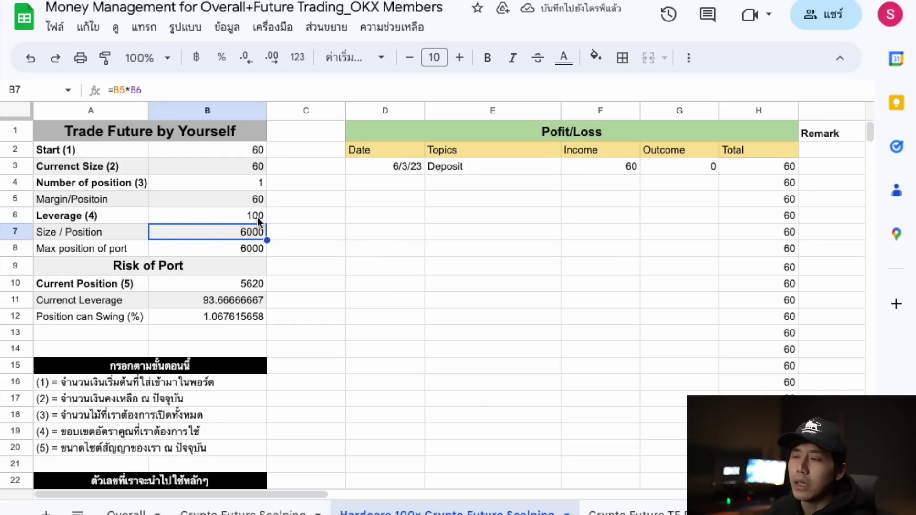
left_click(254, 253)
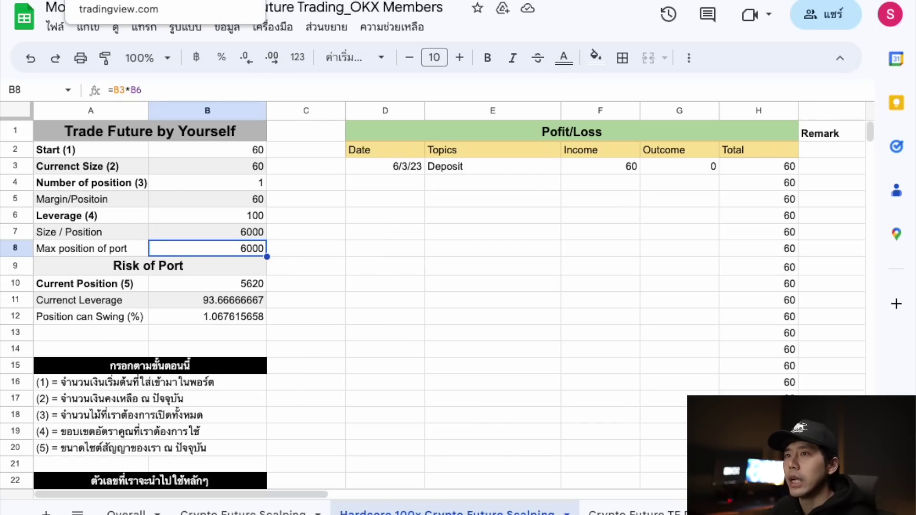
left_click(119, 1)
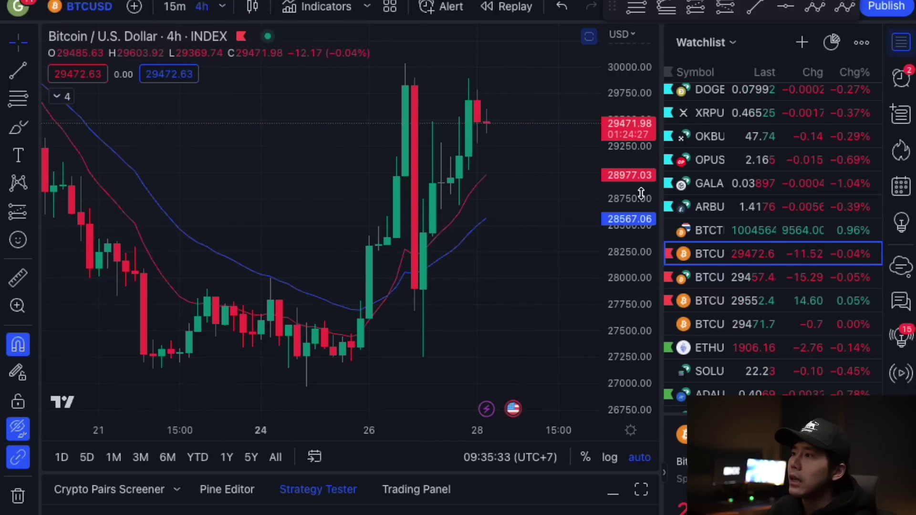
Switch BTCUSD to 15-minute candles and draw a horizontal level at 29579.27
left_click_drag(642, 201, 637, 229)
scroll(243, 75, "up", 2)
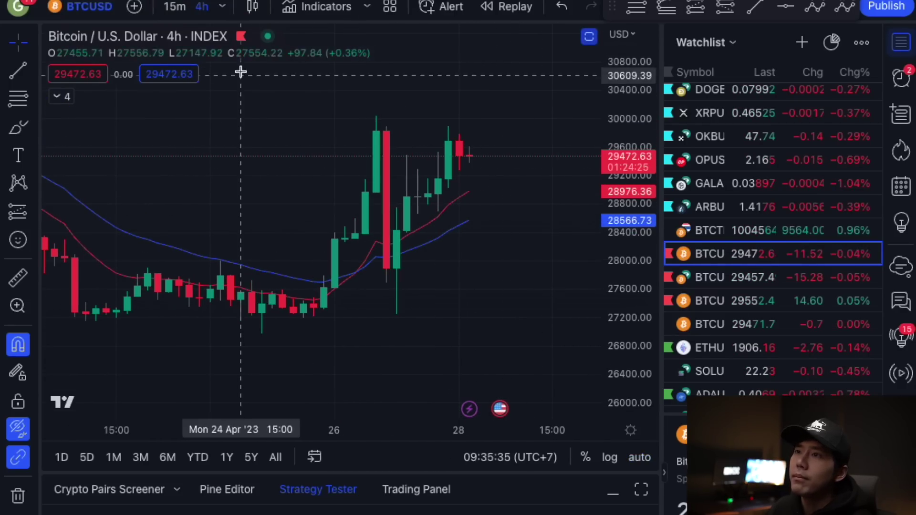
left_click(174, 7)
left_click(645, 454)
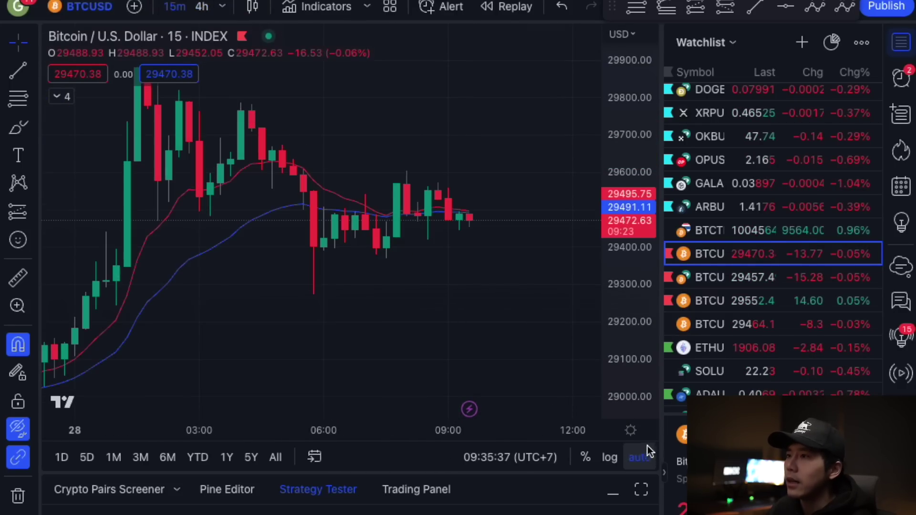
scroll(528, 221, "down", 3)
scroll(401, 143, "right", 3)
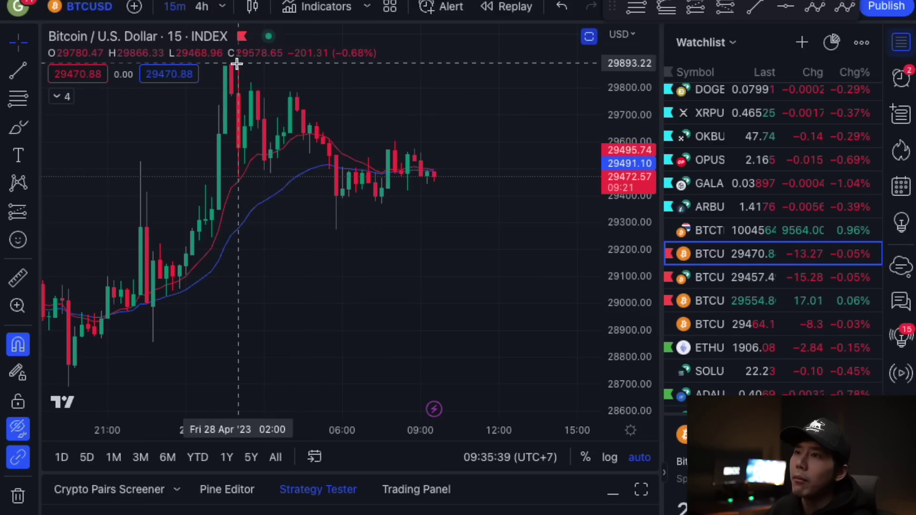
left_click(34, 71)
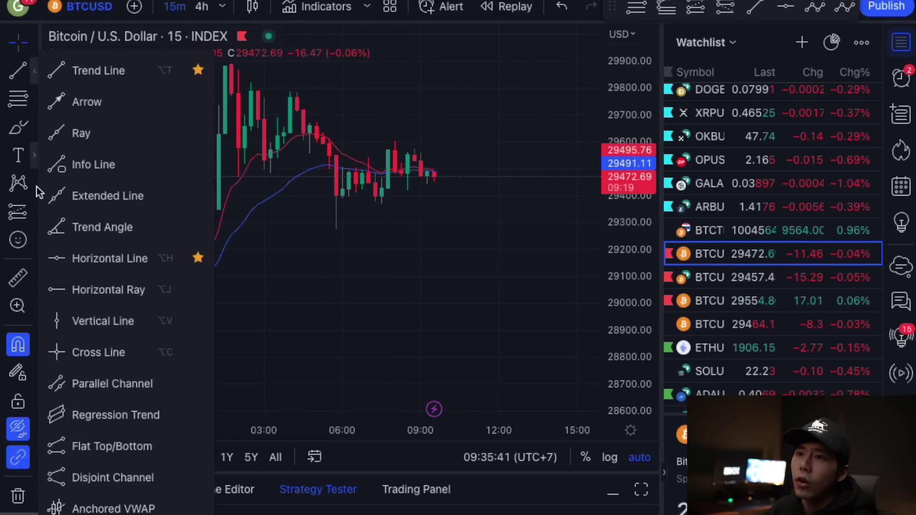
left_click(126, 261)
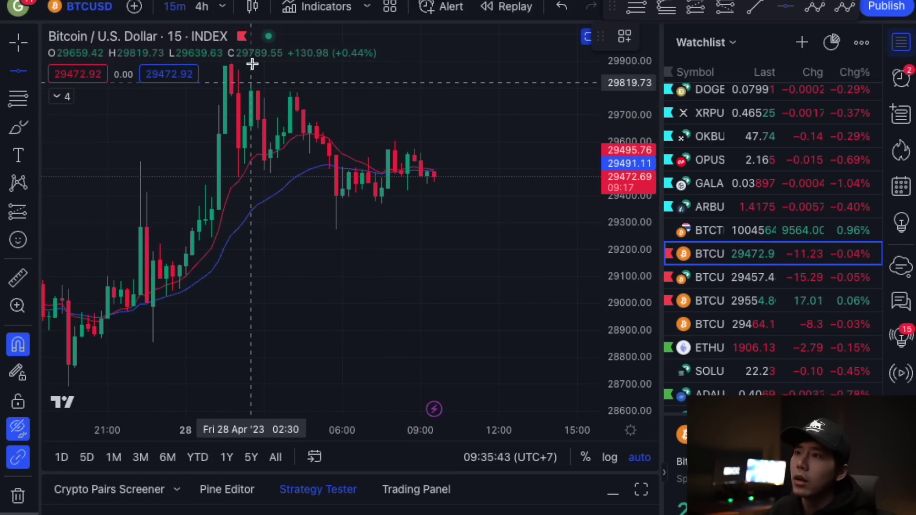
left_click(364, 94)
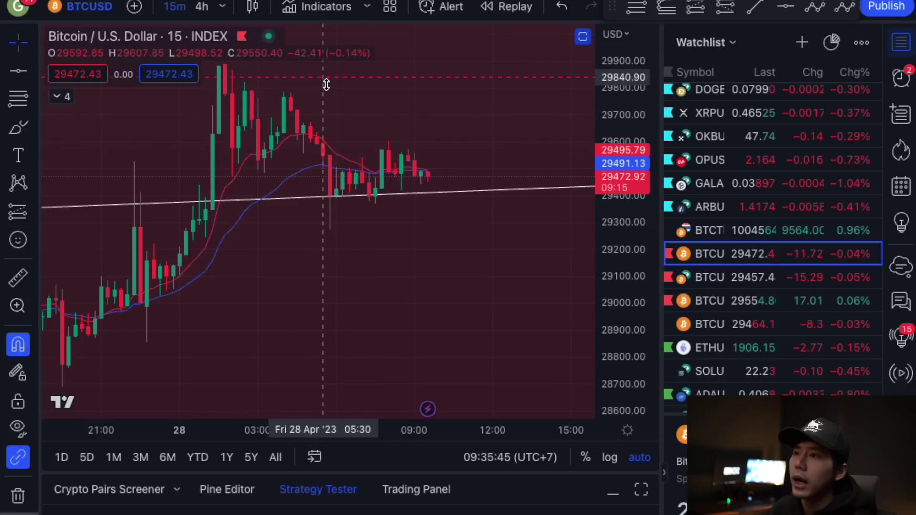
left_click_drag(450, 150, 451, 148)
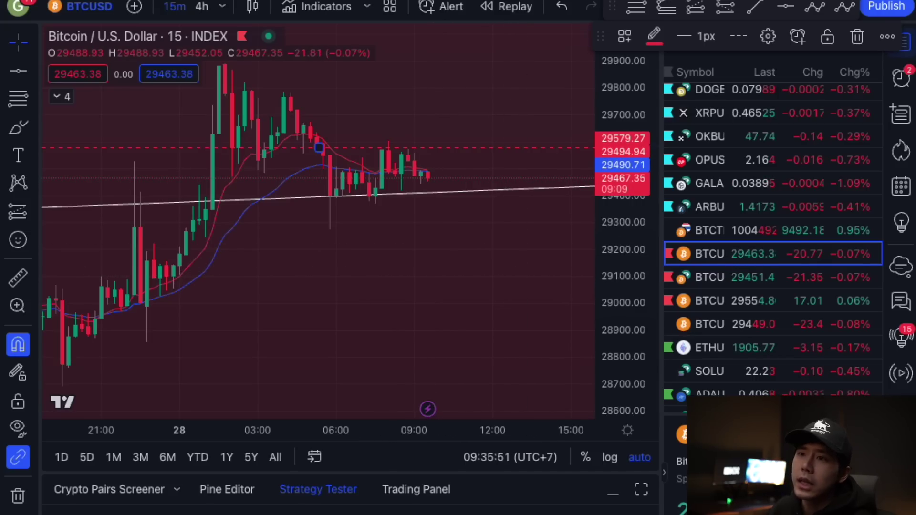
Plan a short position at the current price with its target lowered to 28759.50
left_click(36, 207)
left_click(88, 256)
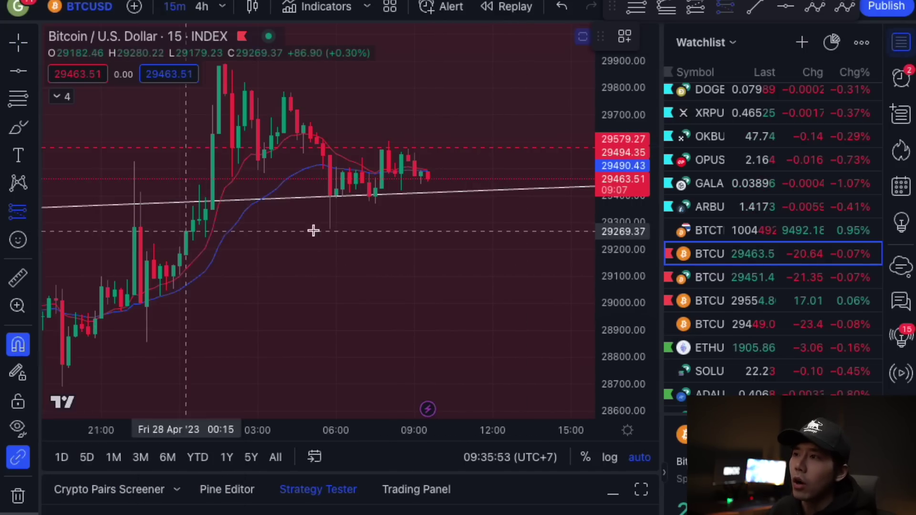
left_click(454, 178)
left_click_drag(454, 112, 458, 139)
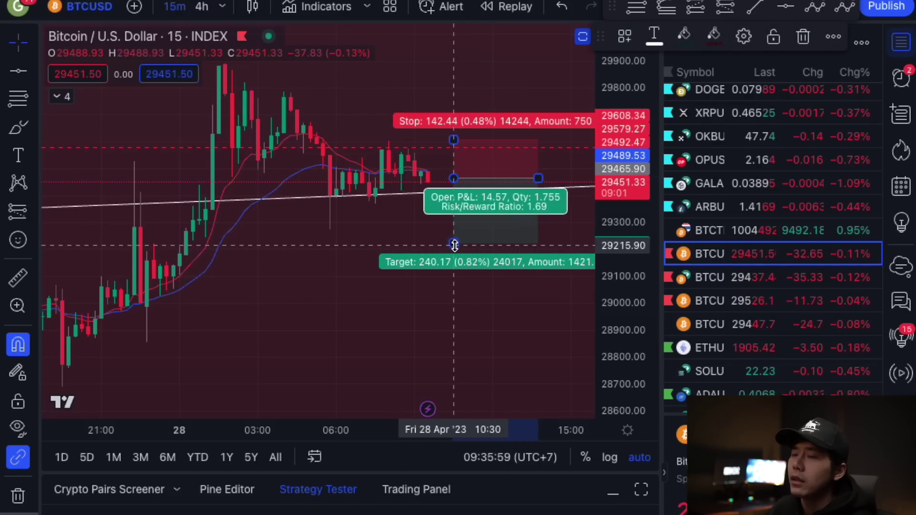
left_click_drag(454, 245, 446, 374)
scroll(446, 375, "down", 2)
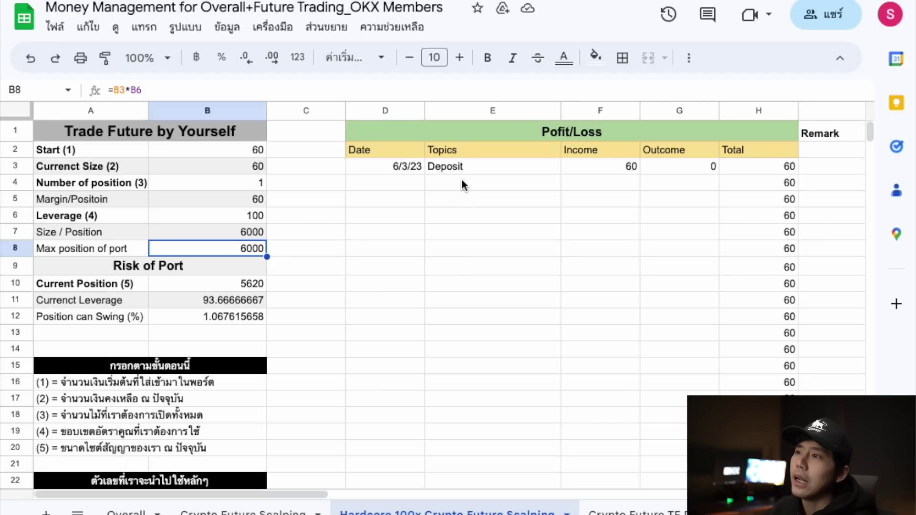
Log a 120 income with topic Profit in row 4 of the P/L table
left_click(632, 171)
left_click(631, 185)
type("120")
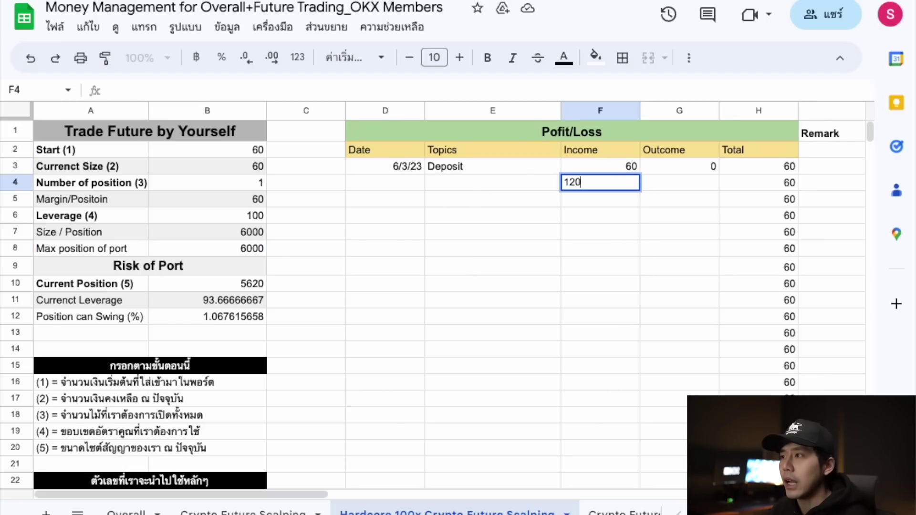
key("Return")
left_click(503, 181)
type("O")
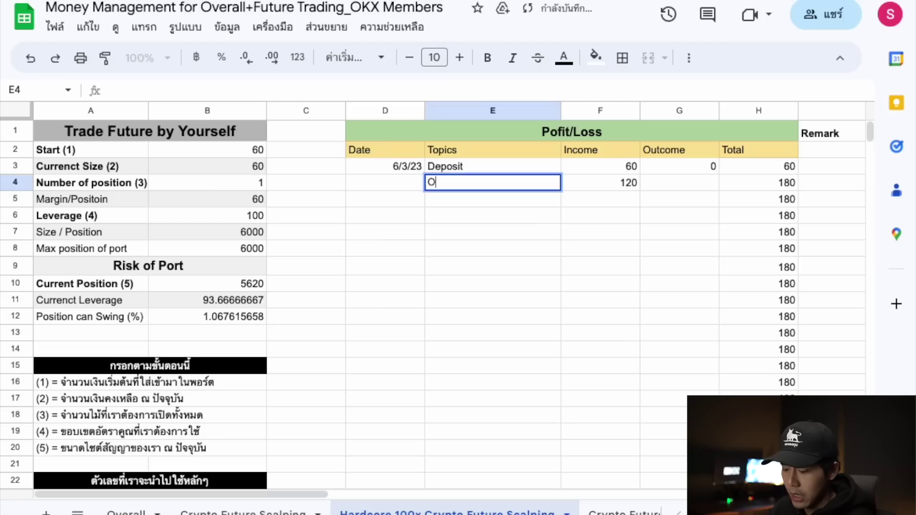
key("BackSpace")
type("Pro")
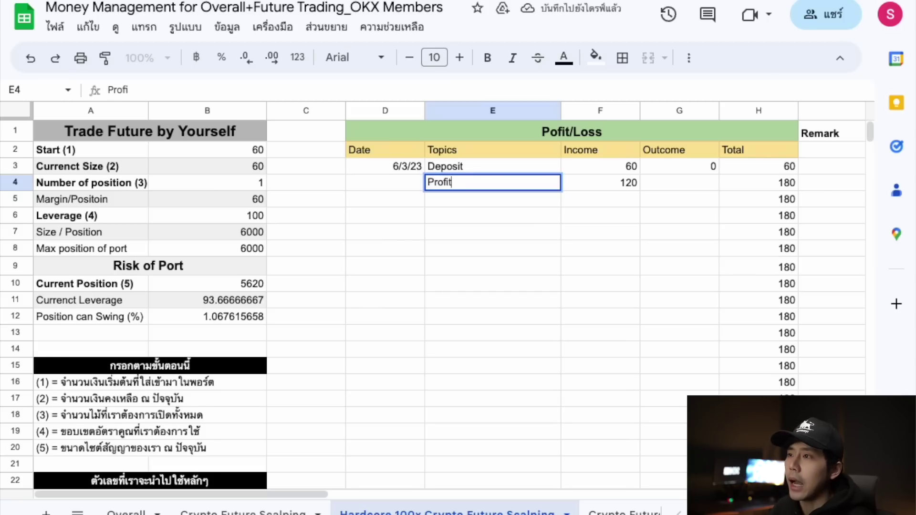
type("fit")
key("Return")
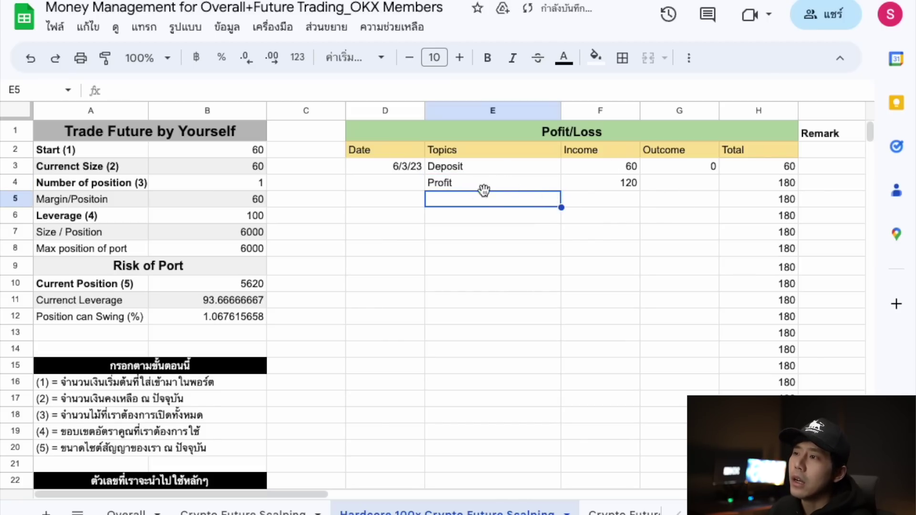
Add a Deposit row with a 50 amount in F5
type("D")
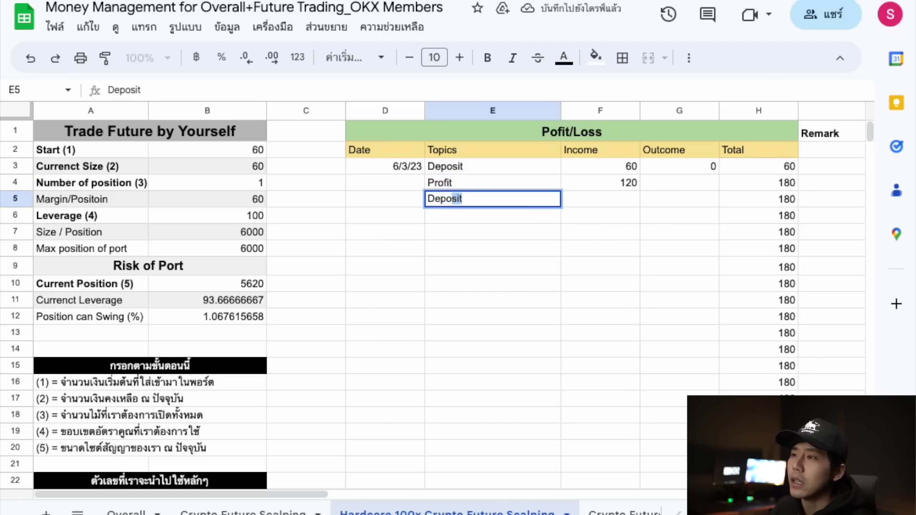
type("epo")
key("Return")
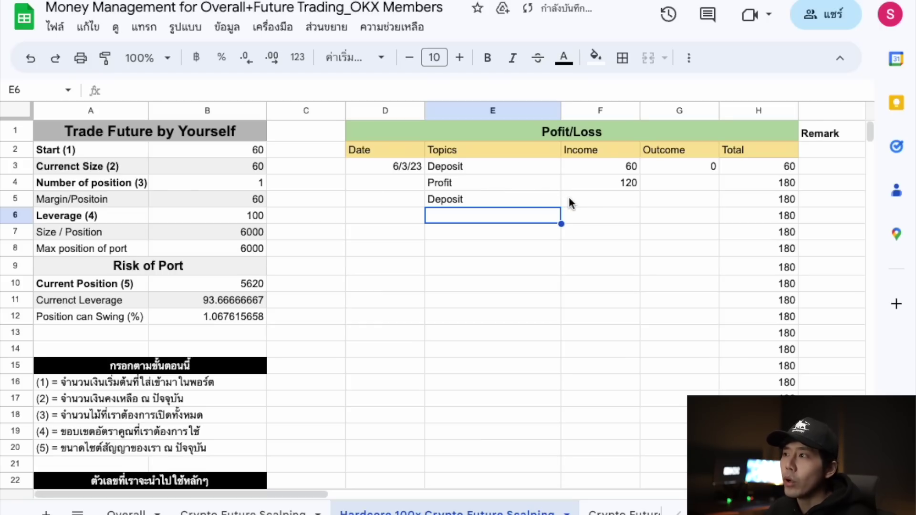
left_click(596, 205)
type("60")
key("Return")
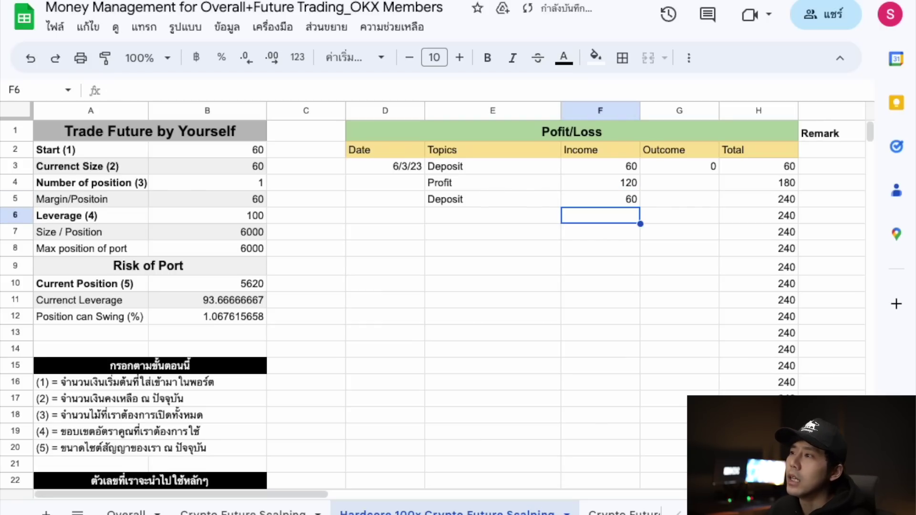
left_click(630, 202)
type("50")
key("Return")
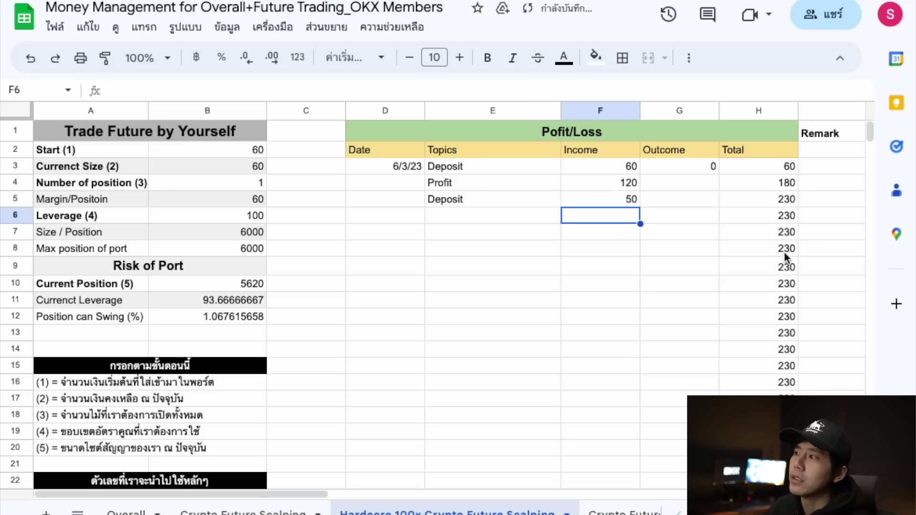
Set Currenct Size in B3 to 230 and the number of positions to 3
left_click(261, 172)
type("23")
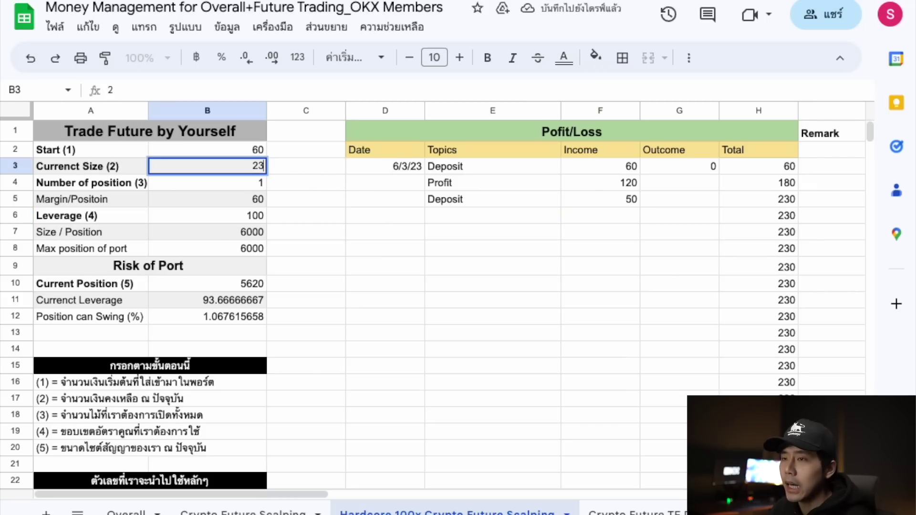
type("0")
key("Return")
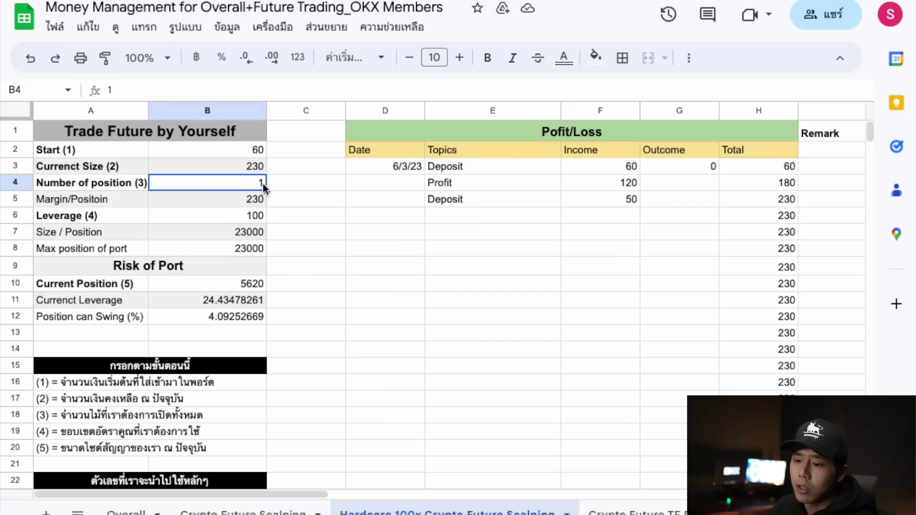
type("3")
key("Return")
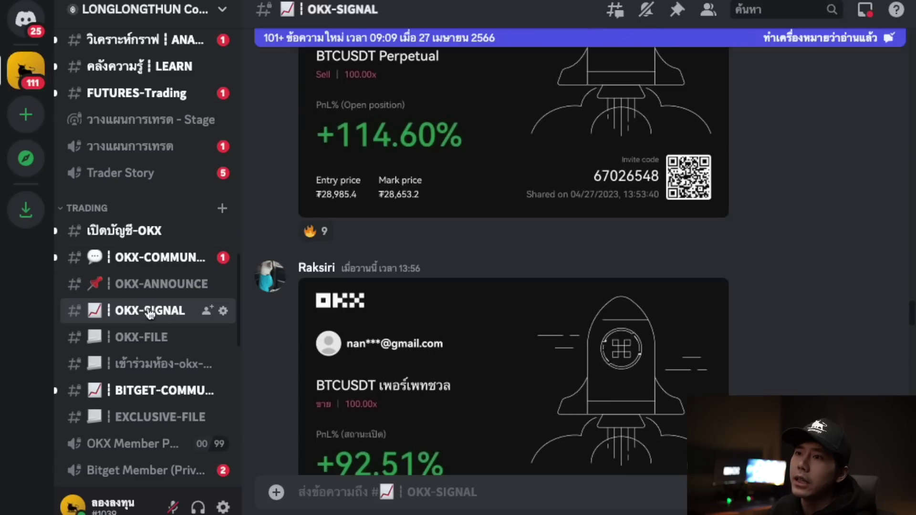
left_click(145, 370)
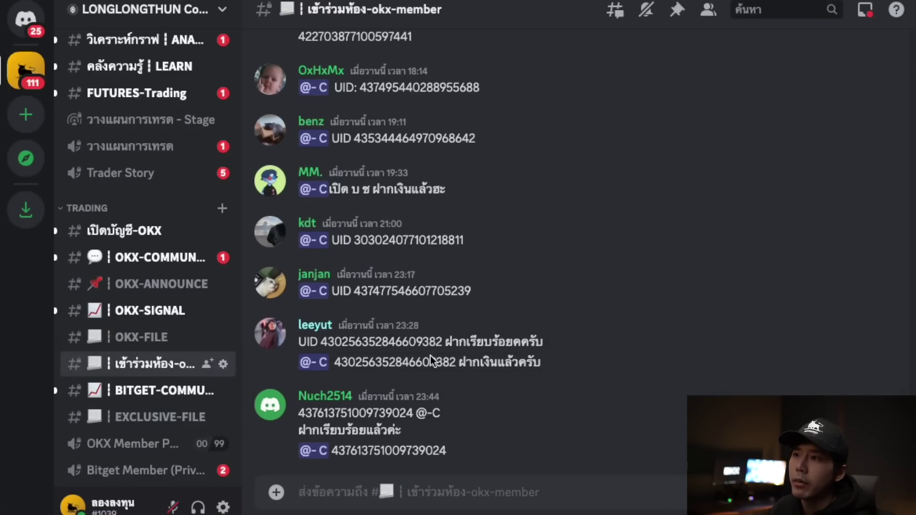
scroll(411, 285, "up", 2)
scroll(422, 262, "down", 2)
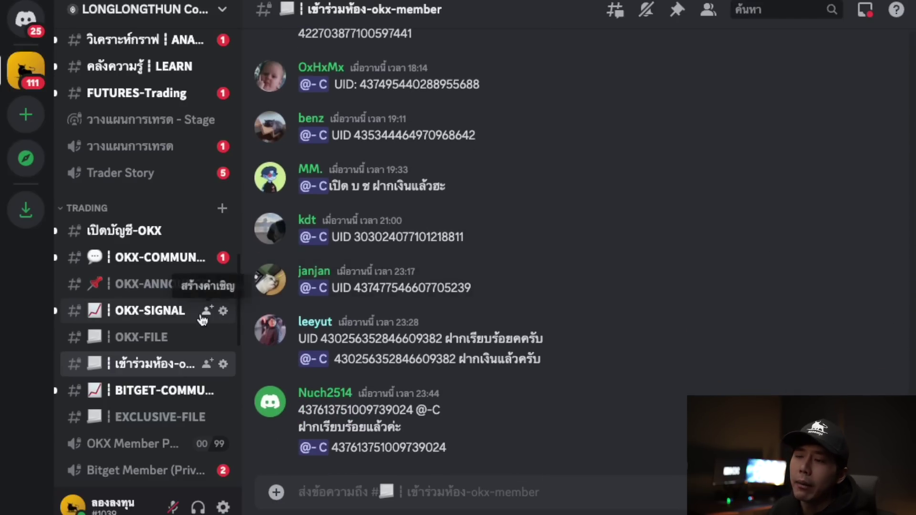
left_click(153, 343)
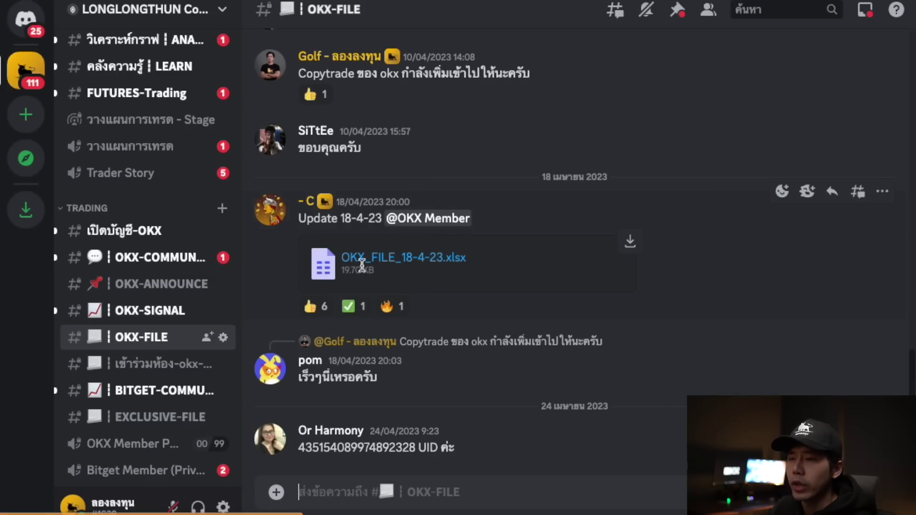
left_click(174, 313)
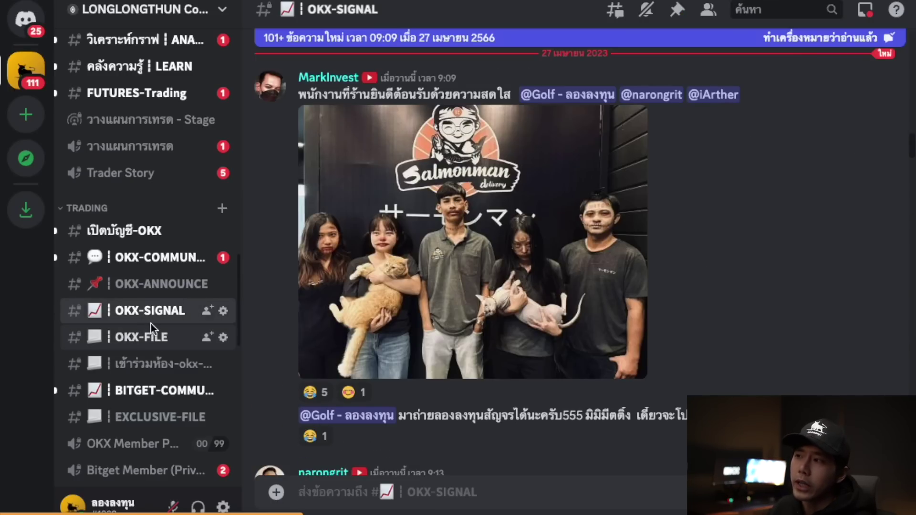
scroll(502, 330, "down", 10)
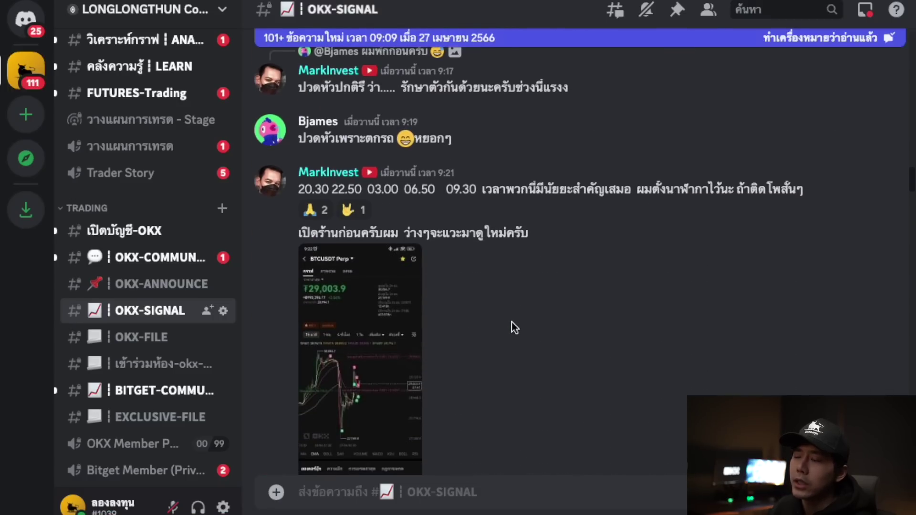
scroll(518, 319, "down", 5)
scroll(519, 318, "up", 15)
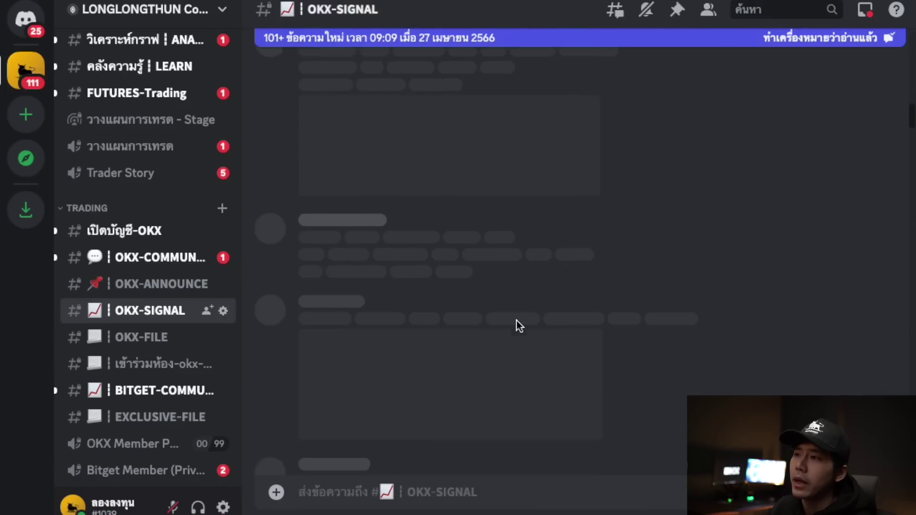